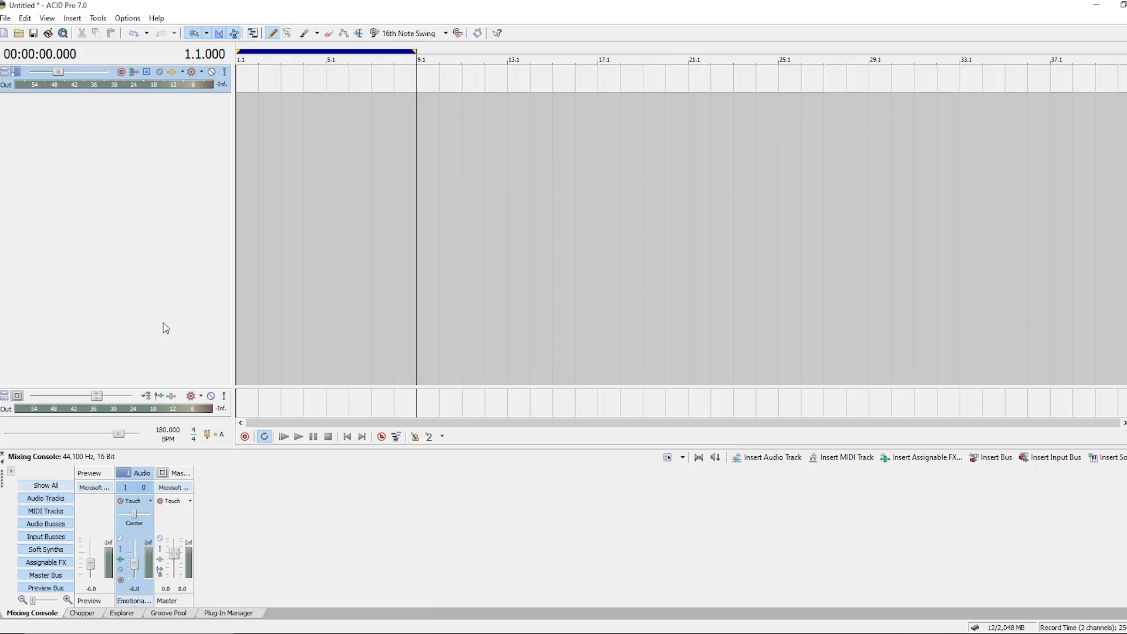
# Add the song Emotional Sparkles to a new track at the start of the timeline.
pyautogui.moveTo(256, 262); pyautogui.dragTo(273, 257)
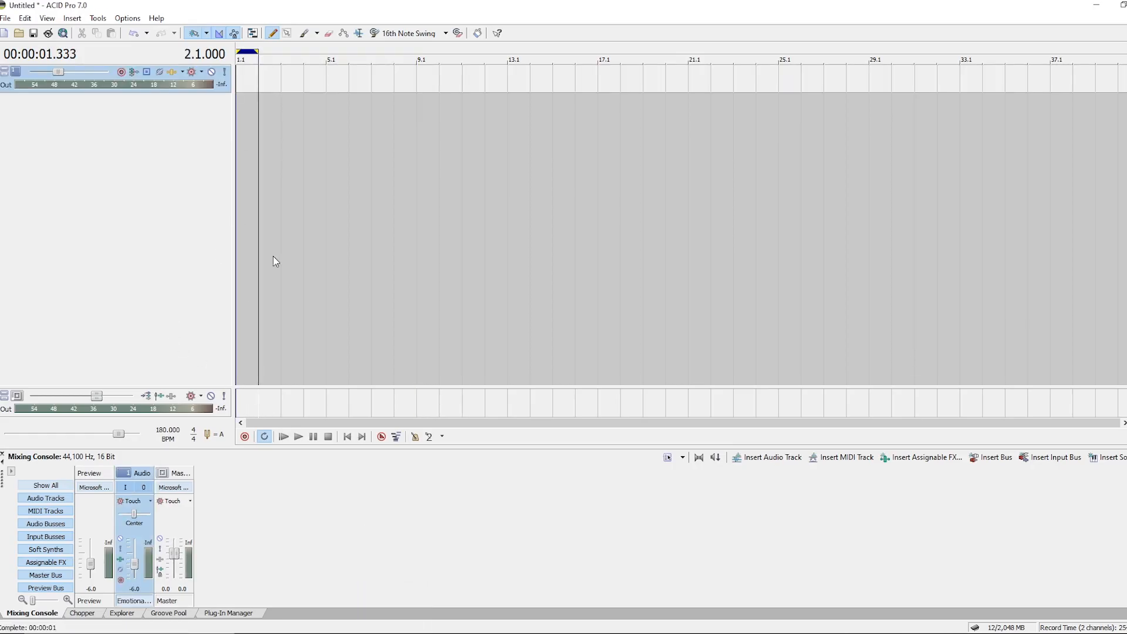
pyautogui.click(243, 74)
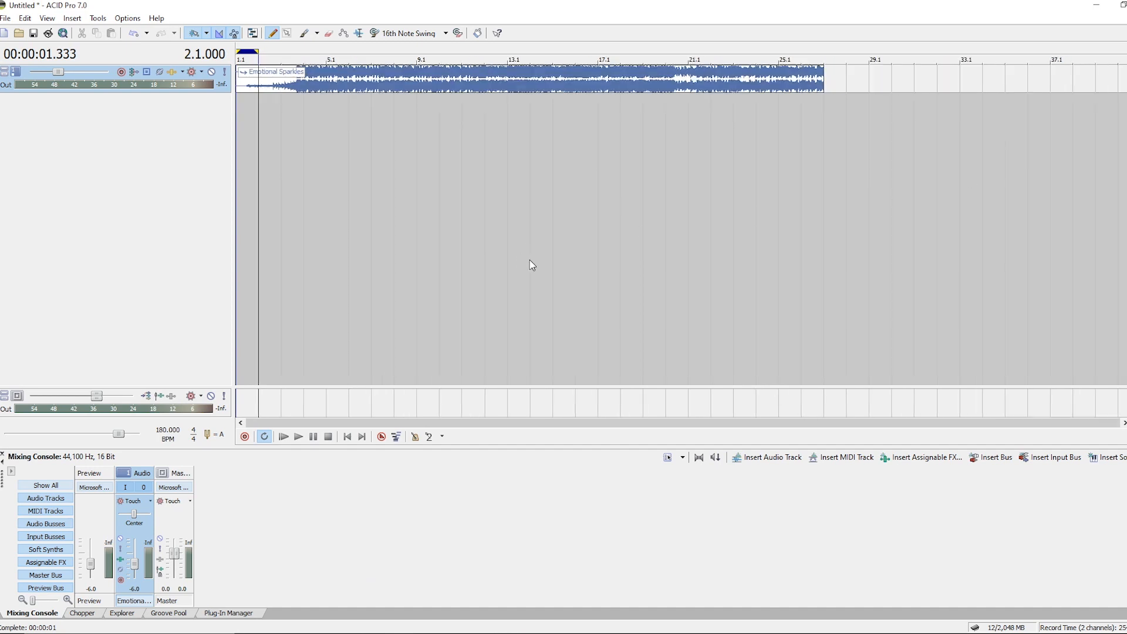
# Play the song from near its beginning to listen to it.
pyautogui.moveTo(823, 89)
pyautogui.mouseDown()
pyautogui.moveTo(1126, 88)
pyautogui.moveTo(814, 106)
pyautogui.mouseUp()
pyautogui.scroll(-5, 686, 209)
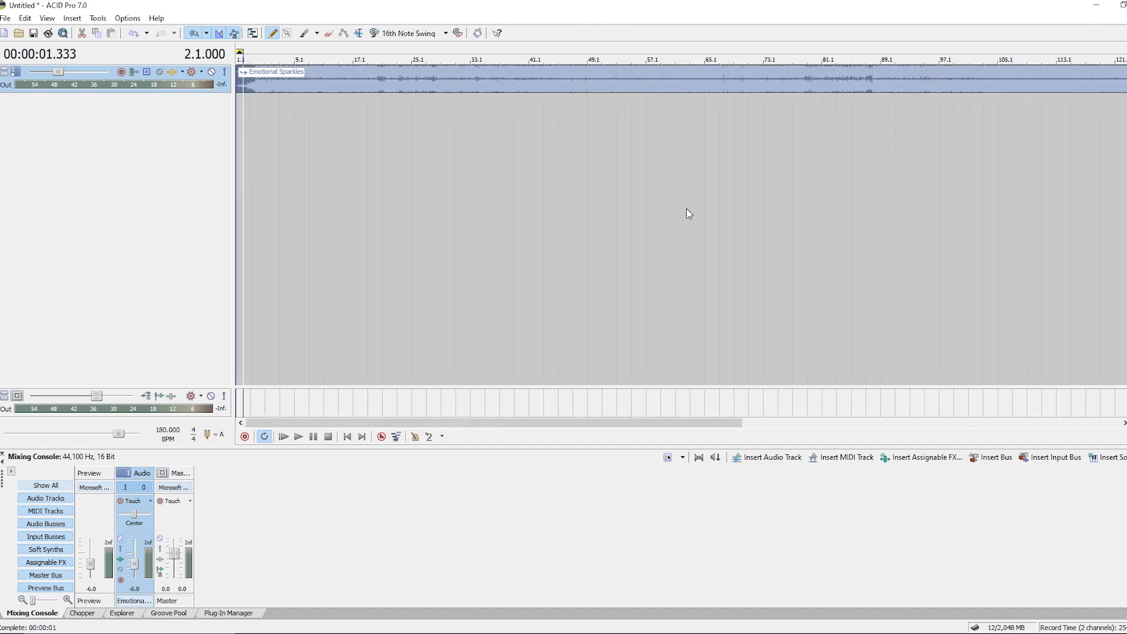
pyautogui.click(251, 410)
pyautogui.scroll(4, 443, 273)
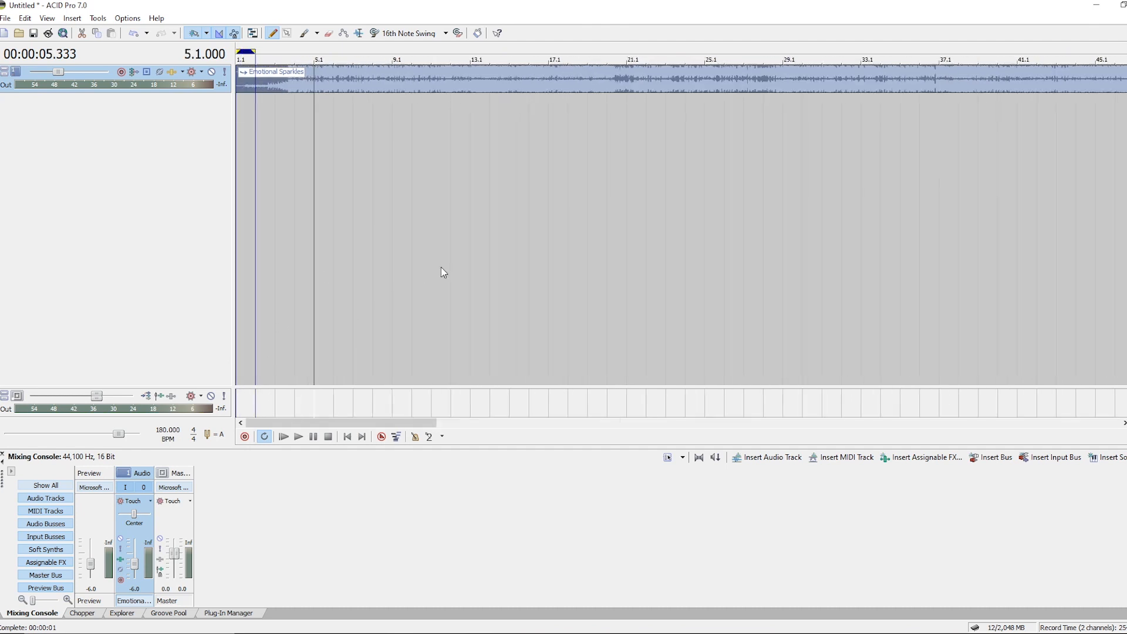
pyautogui.click(295, 416)
pyautogui.scroll(4, 388, 330)
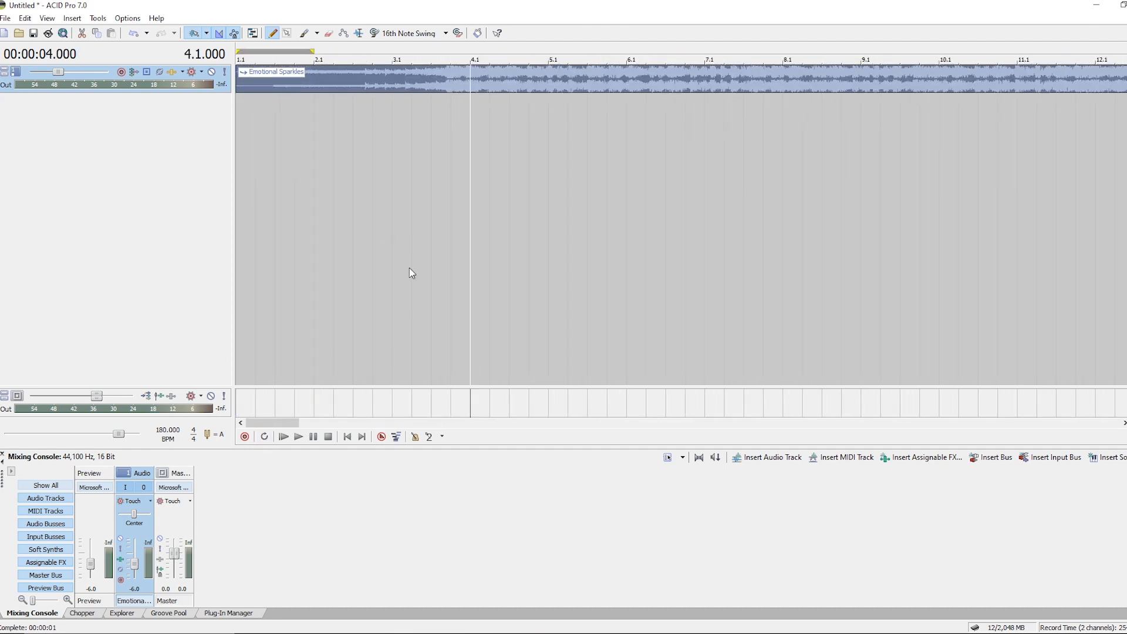
pyautogui.click(399, 281)
pyautogui.press('space')
pyautogui.scroll(-4, 444, 283)
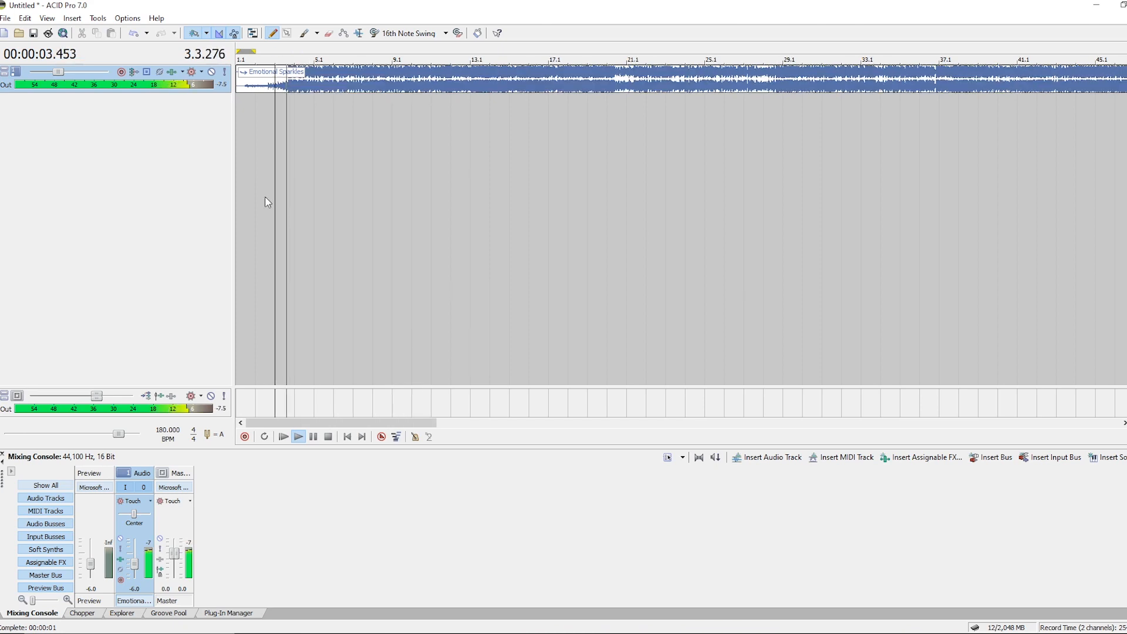
# Reset the track's volume to 0 dB.
pyautogui.doubleClick(58, 71)
pyautogui.scroll(3, 464, 259)
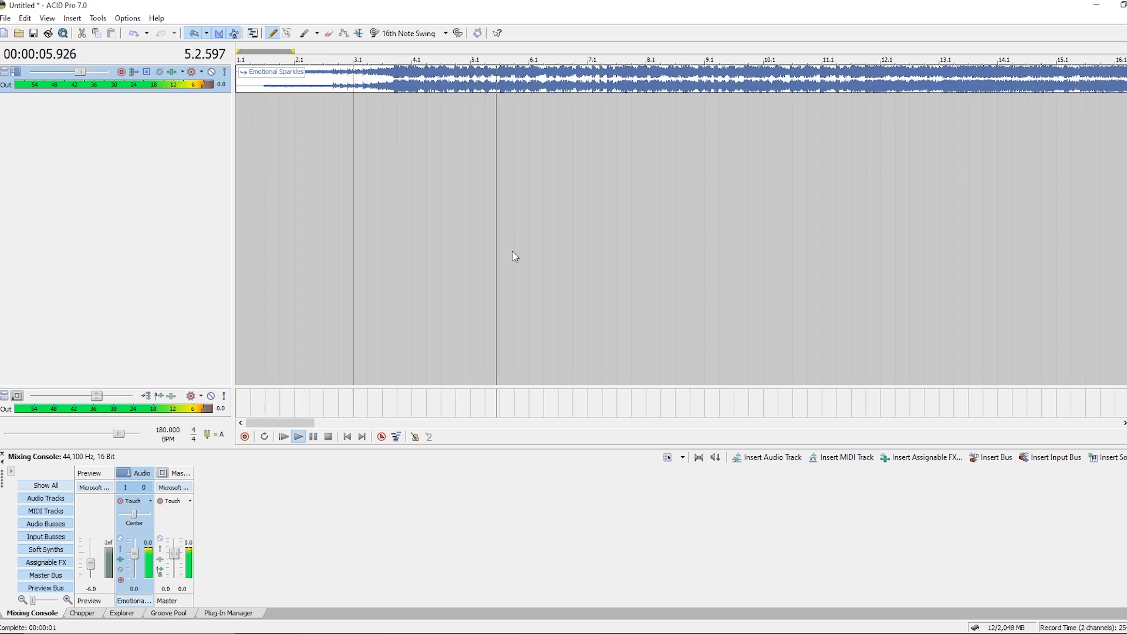
# Listen to the song again from around measure 3.3.
pyautogui.scroll(-1, 505, 258)
pyautogui.click(335, 273)
pyautogui.scroll(4, 376, 267)
pyautogui.press('space')
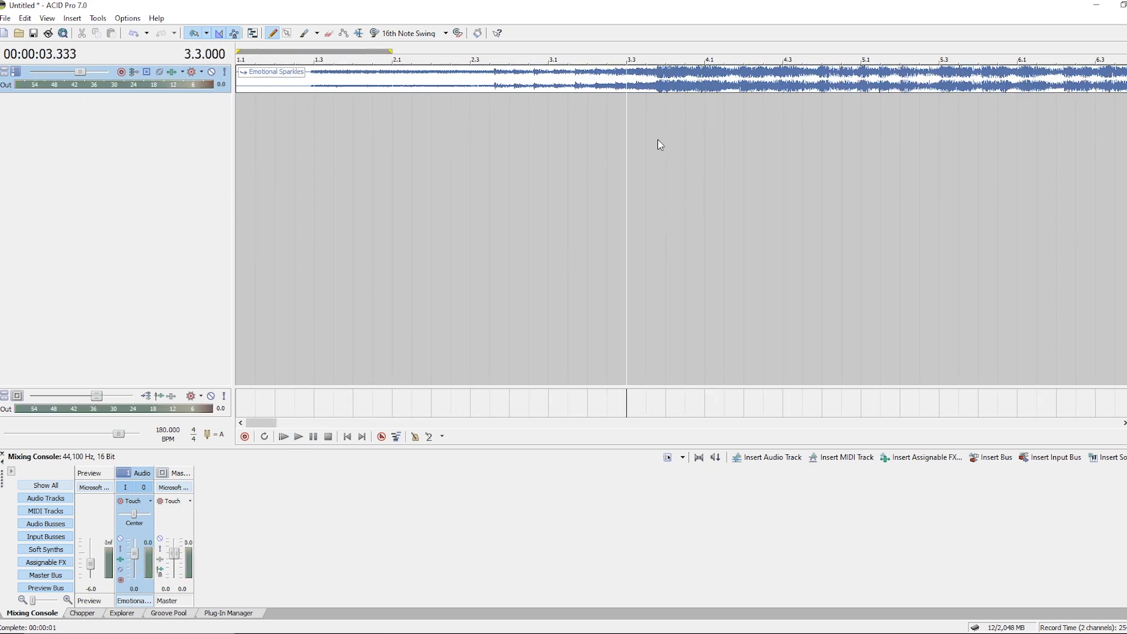
pyautogui.click(659, 143)
pyautogui.press('space')
pyautogui.click(657, 158)
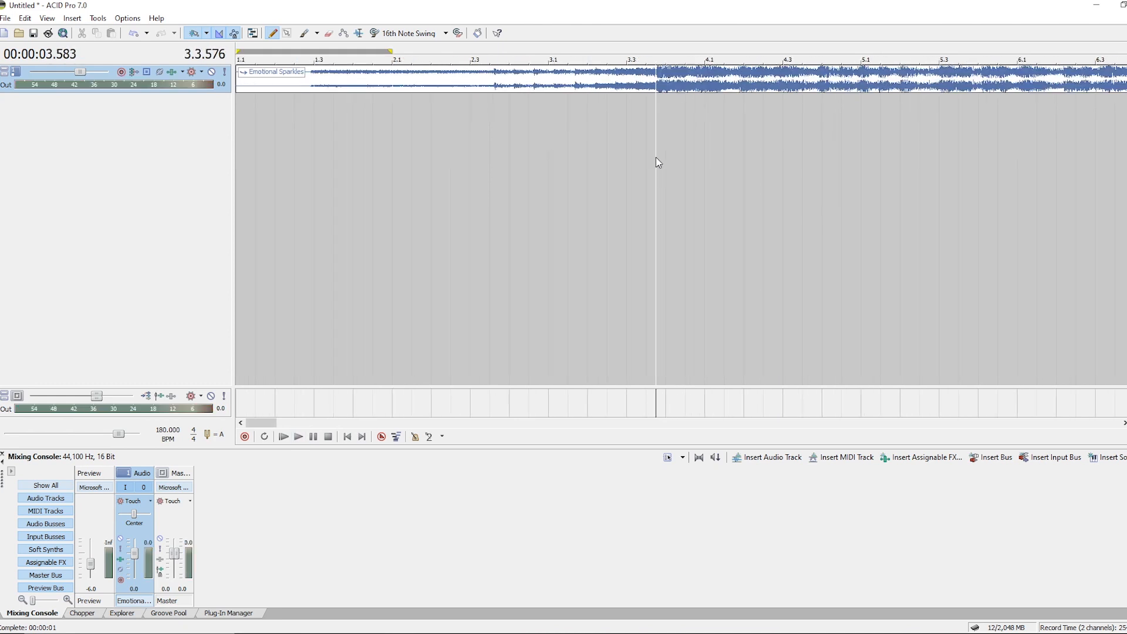
pyautogui.scroll(-2, 439, 244)
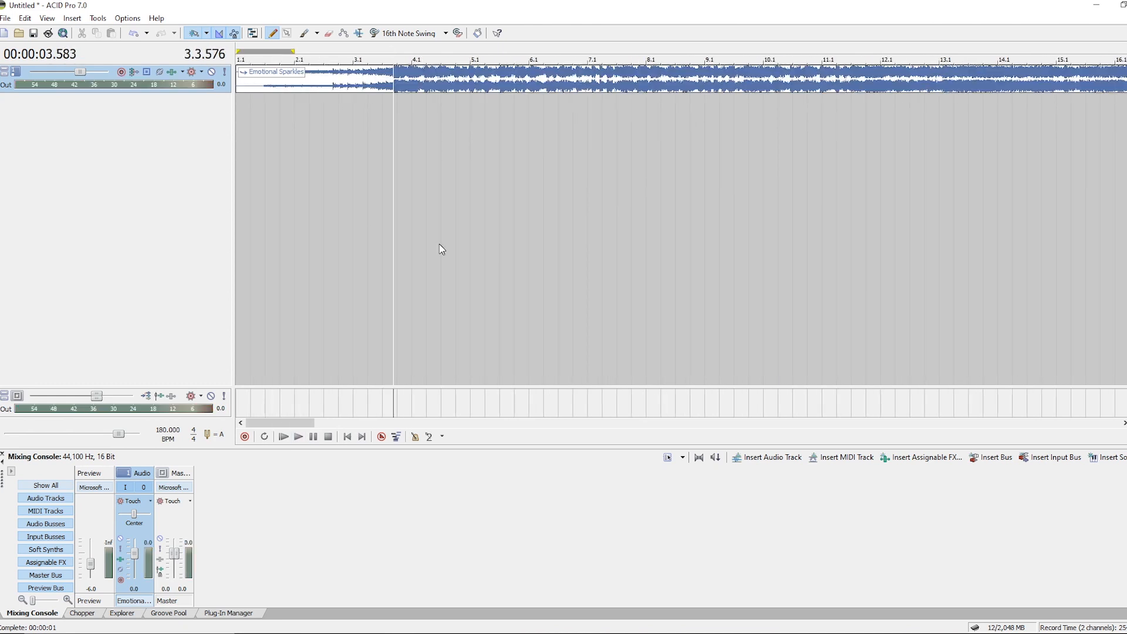
# Open the clip's properties and set its ACID type to Beatmapped.
pyautogui.doubleClick(16, 74)
pyautogui.doubleClick(131, 159)
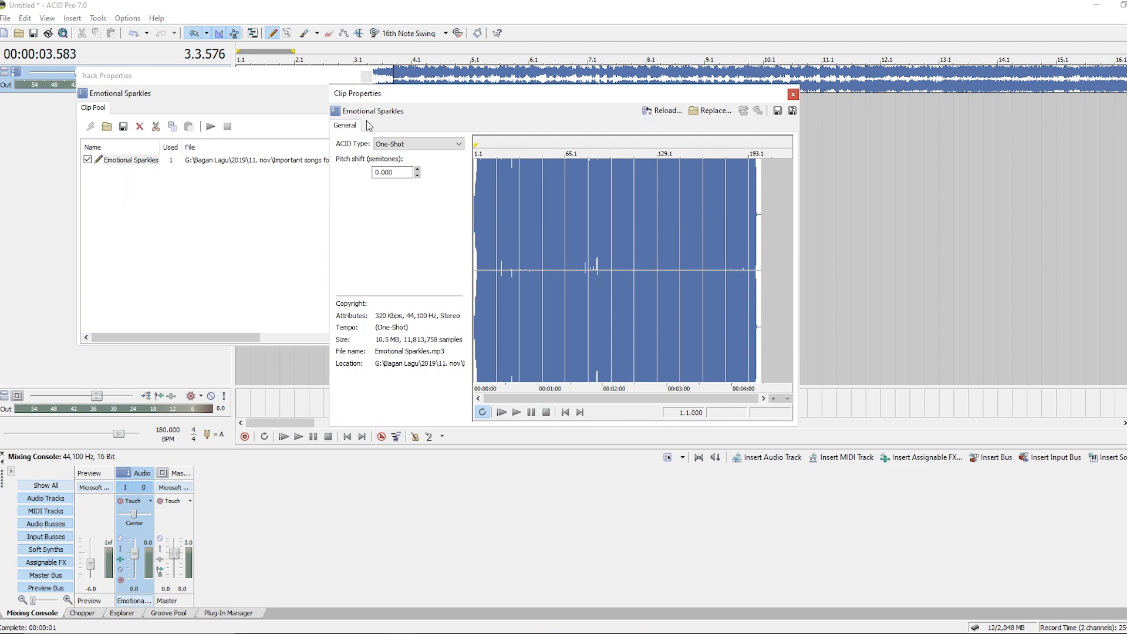
pyautogui.click(424, 144)
pyautogui.click(452, 172)
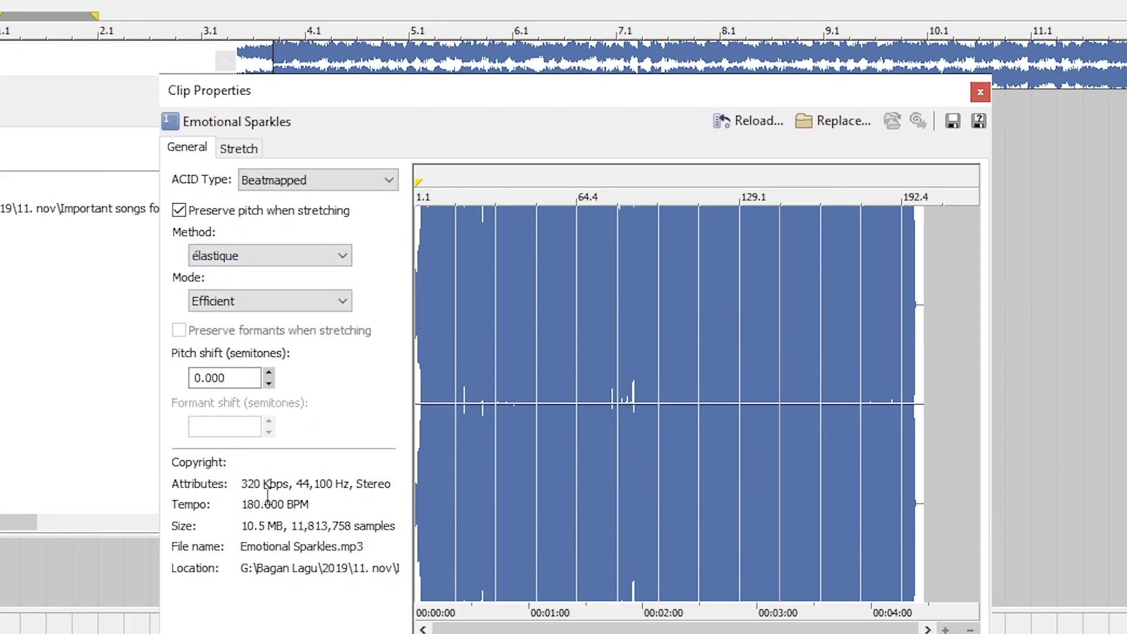
# Open the Beatmapper Wizard from the clip's stretch settings.
pyautogui.click(182, 211)
pyautogui.click(179, 211)
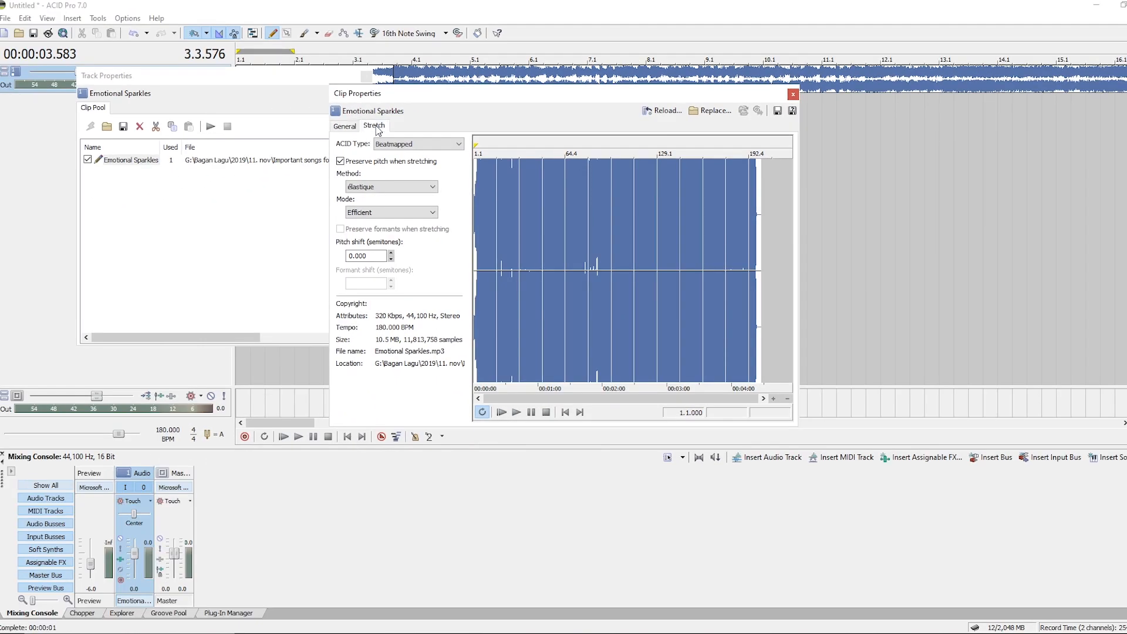
pyautogui.click(238, 149)
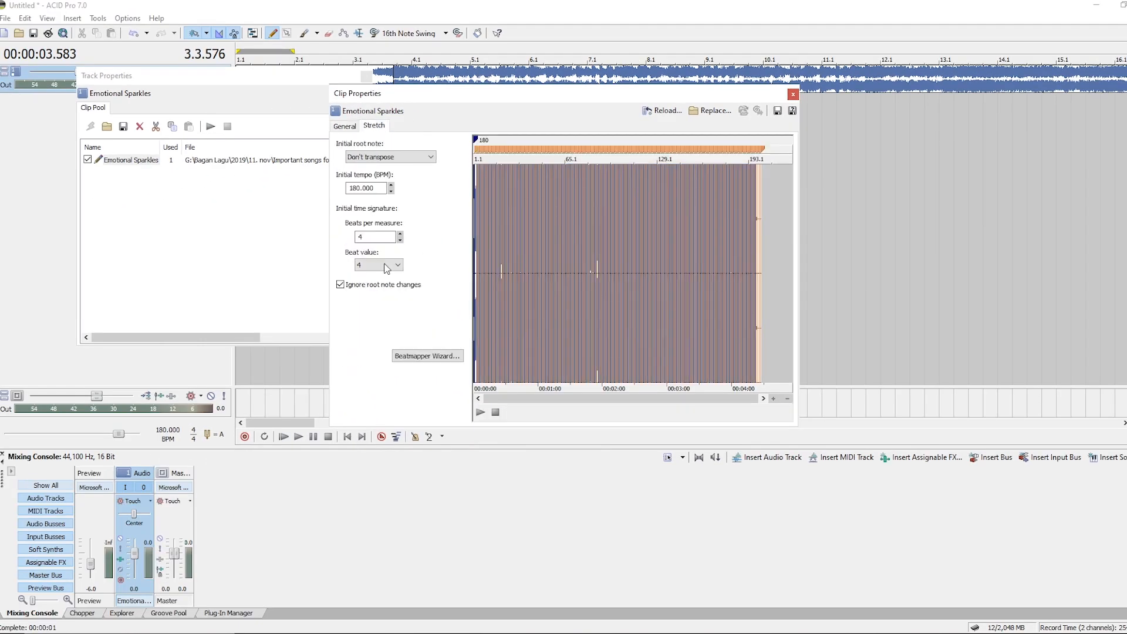
pyautogui.click(428, 357)
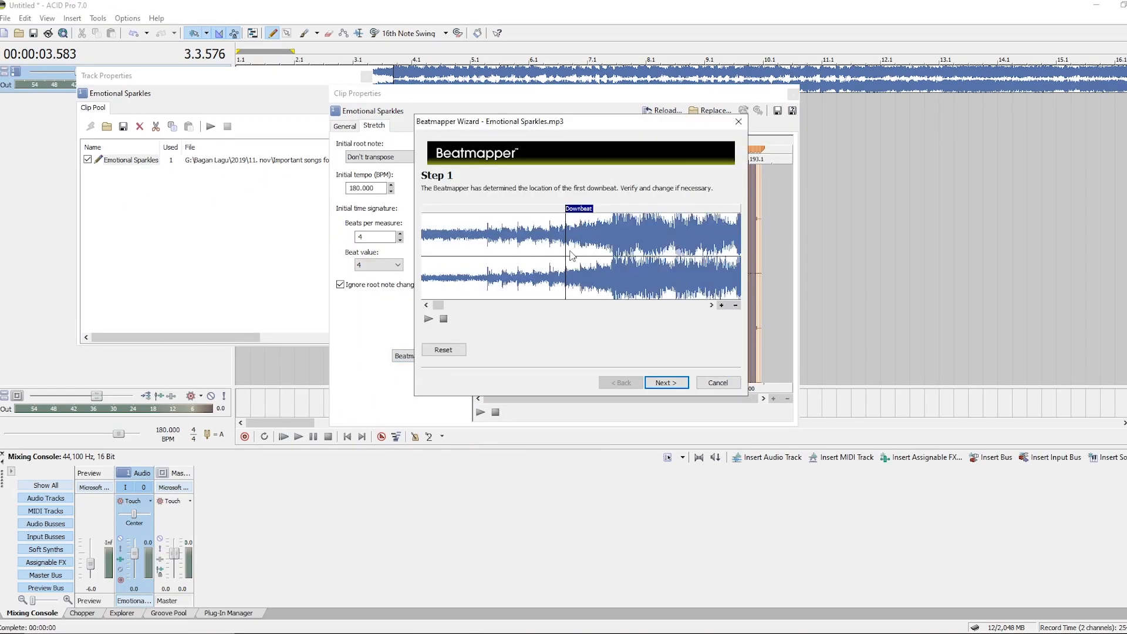
# Adjust the first downbeat marker in the wizard's first step and proceed to the second step.
pyautogui.moveTo(583, 212)
pyautogui.mouseDown()
pyautogui.moveTo(629, 231)
pyautogui.moveTo(631, 215)
pyautogui.mouseUp()
pyautogui.scroll(3, 611, 246)
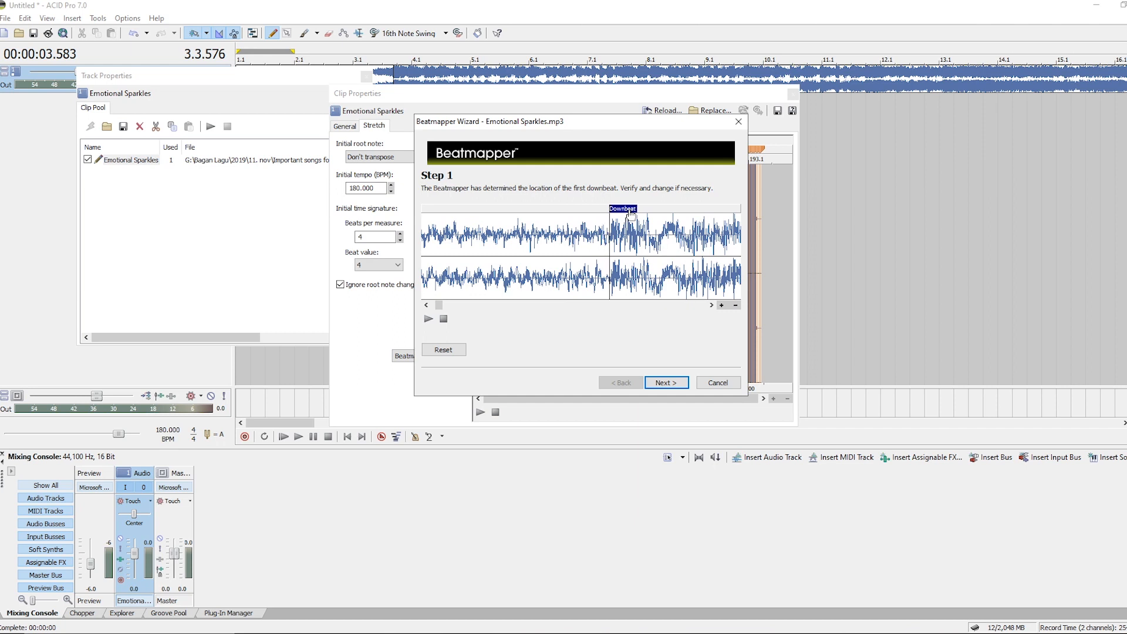
pyautogui.scroll(2, 631, 258)
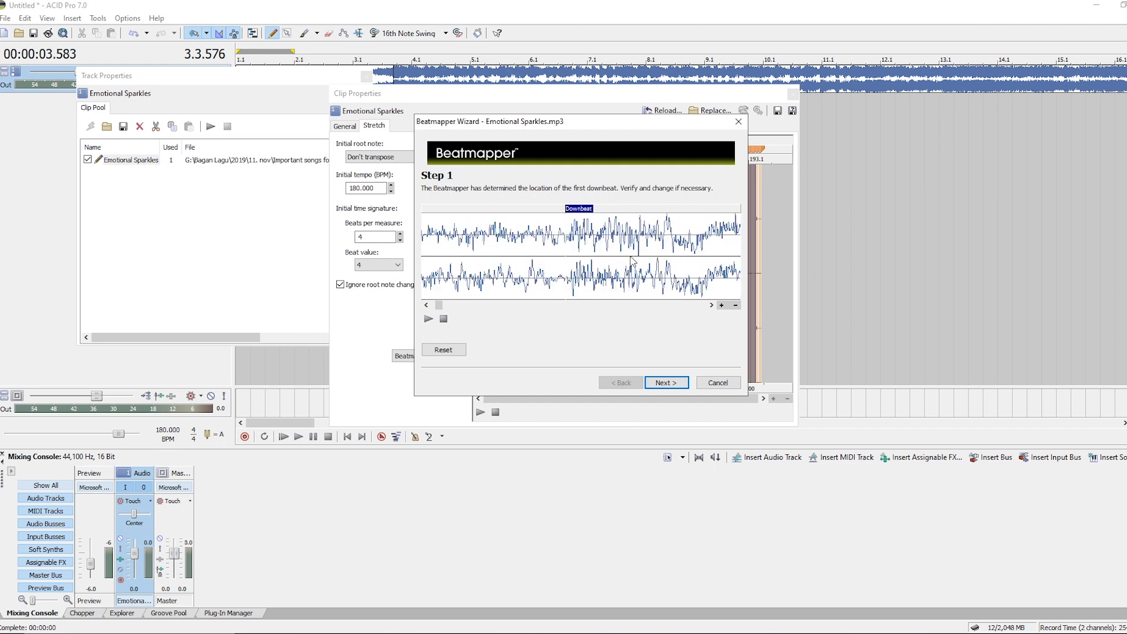
pyautogui.moveTo(584, 209); pyautogui.dragTo(585, 209)
pyautogui.scroll(-2, 575, 250)
pyautogui.scroll(-1, 579, 248)
pyautogui.scroll(2, 588, 256)
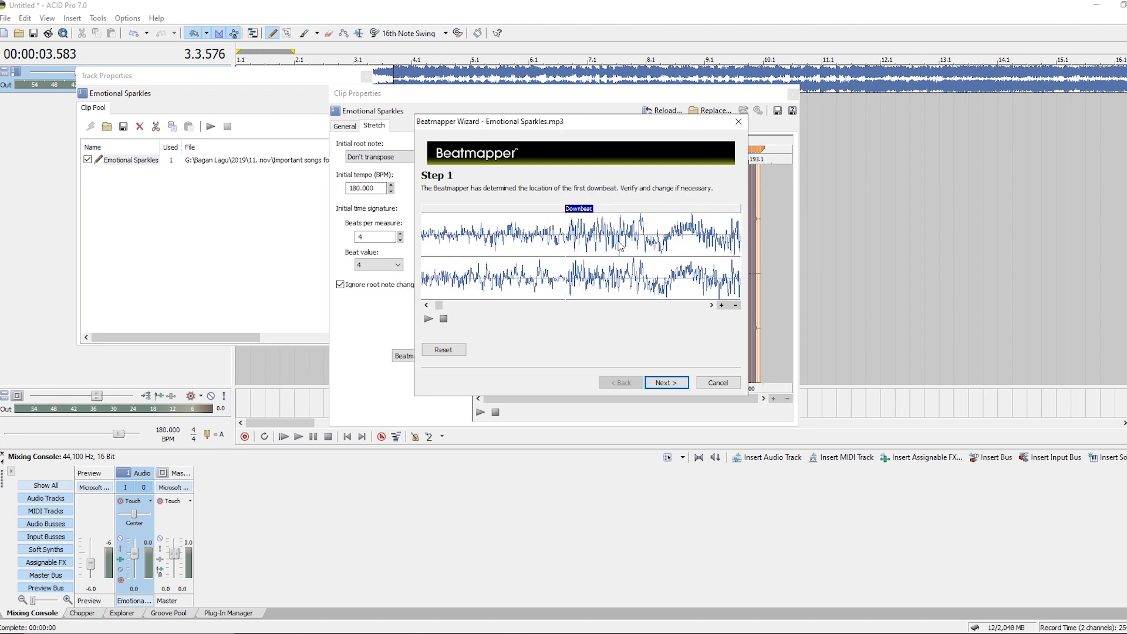
pyautogui.scroll(-3, 578, 250)
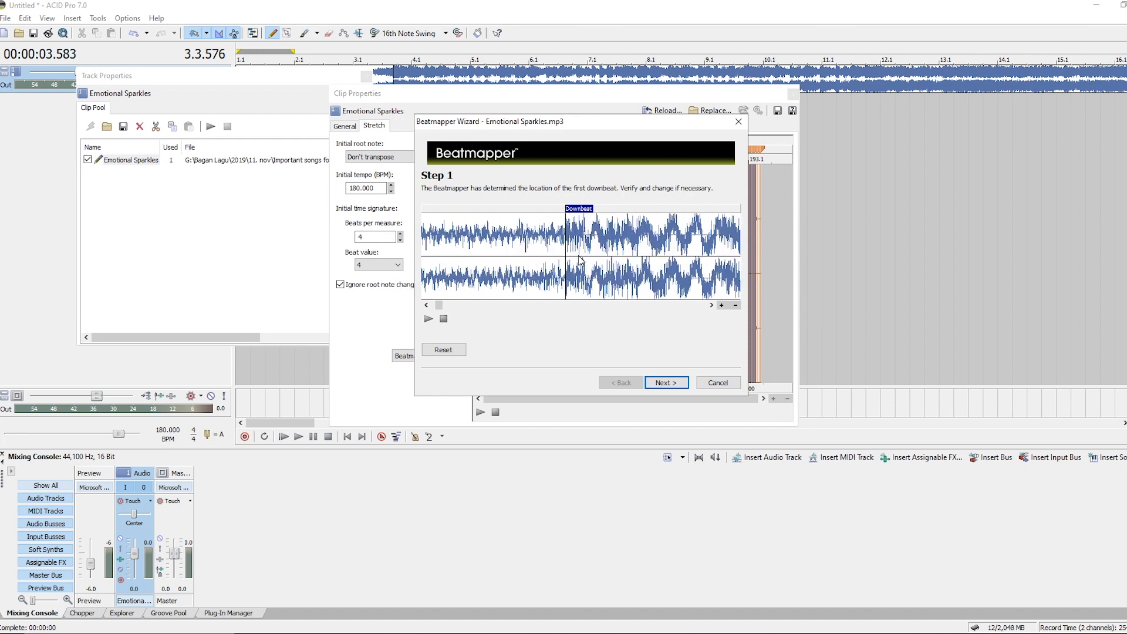
pyautogui.scroll(-1, 579, 261)
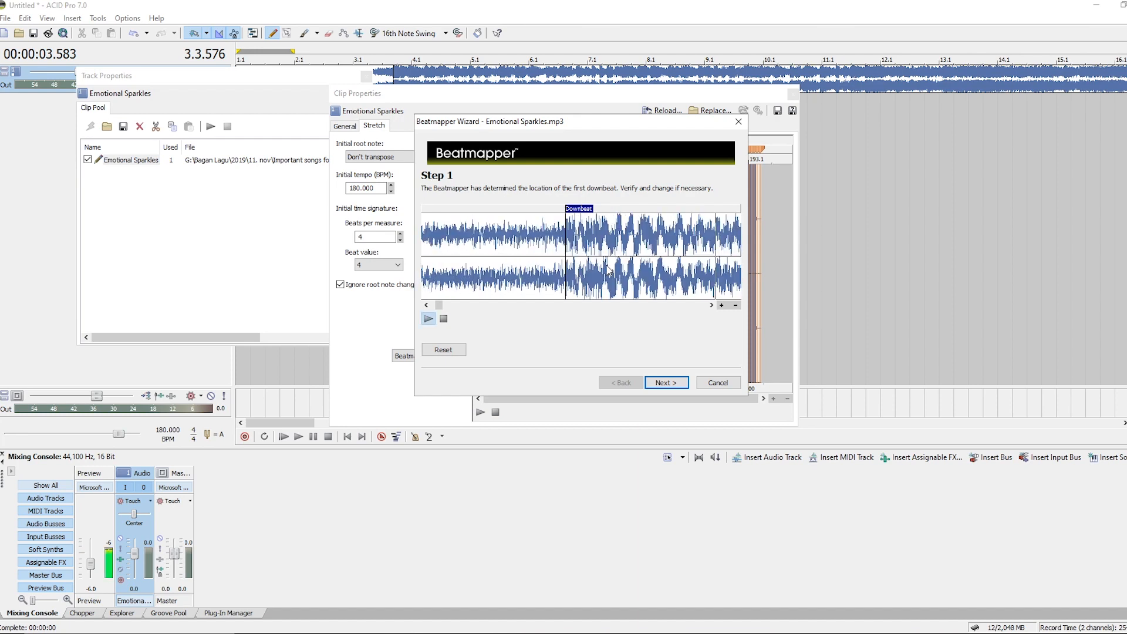
pyautogui.scroll(-2, 608, 271)
pyautogui.click(669, 383)
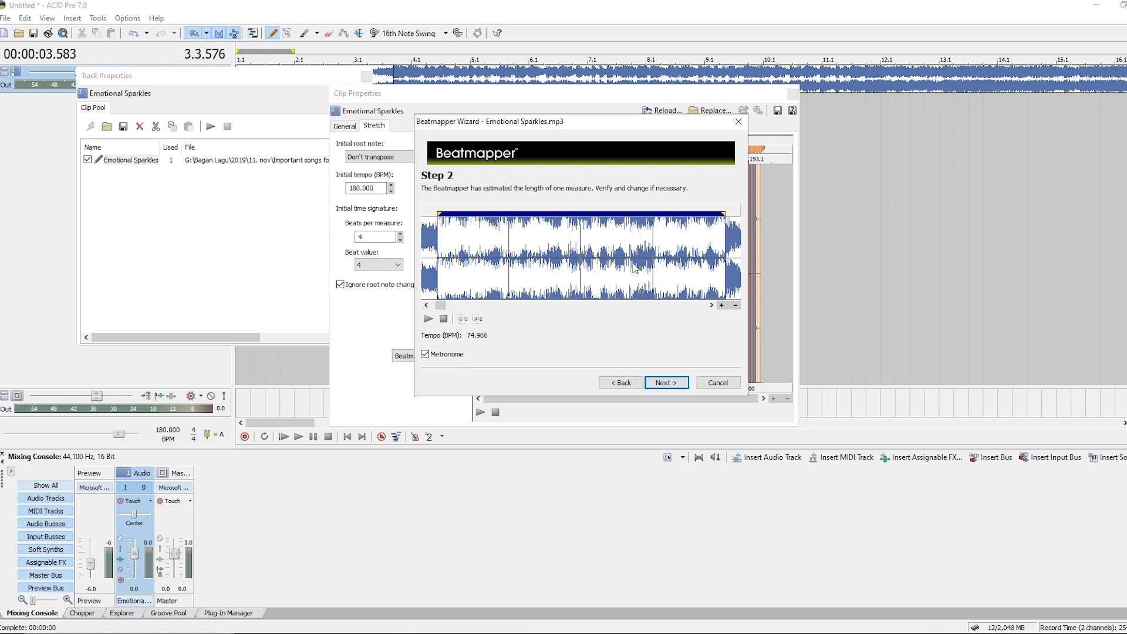
# Preview the estimated measure and shorten the measure marker to fit one measure.
pyautogui.press('space')
pyautogui.press('space')
pyautogui.press('space')
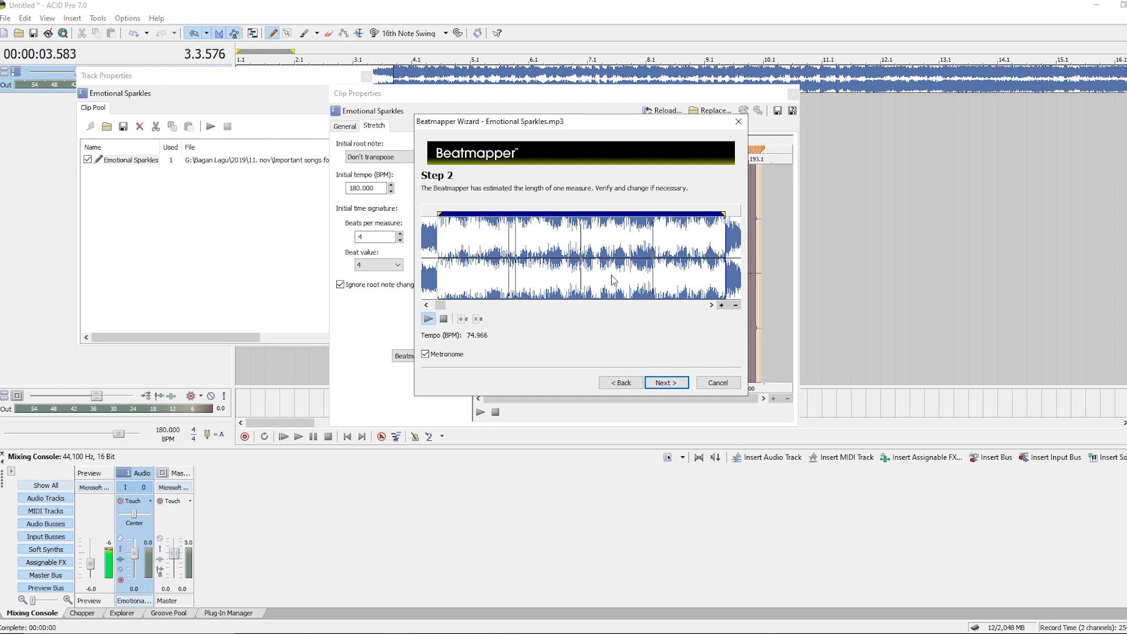
pyautogui.press('space')
pyautogui.moveTo(725, 278); pyautogui.dragTo(686, 273)
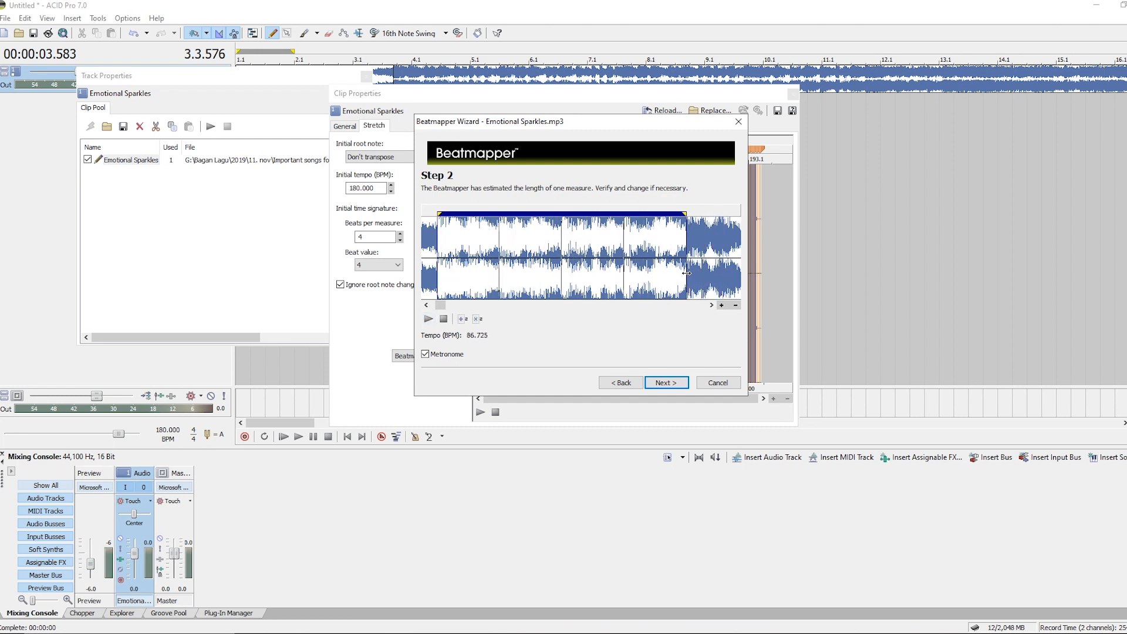
# Double the measure length so the tempo reads 173.451 BPM.
pyautogui.press('space')
pyautogui.press('space')
pyautogui.click(462, 320)
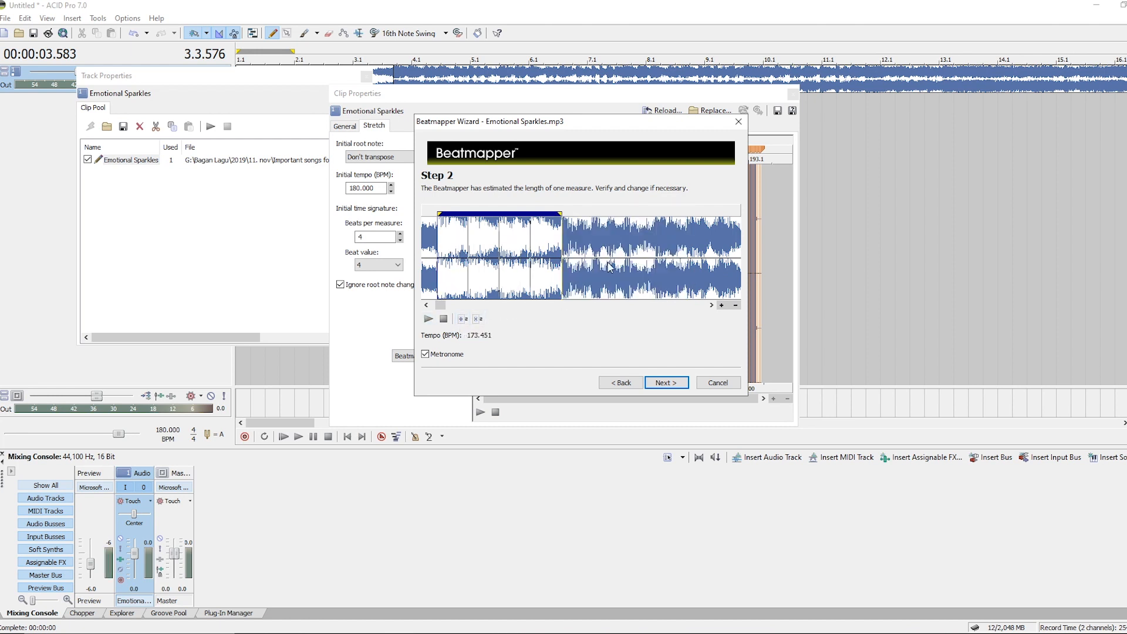
# Preview the measure with the metronome and advance to the wizard's third step.
pyautogui.press('space')
pyautogui.scroll(4, 578, 270)
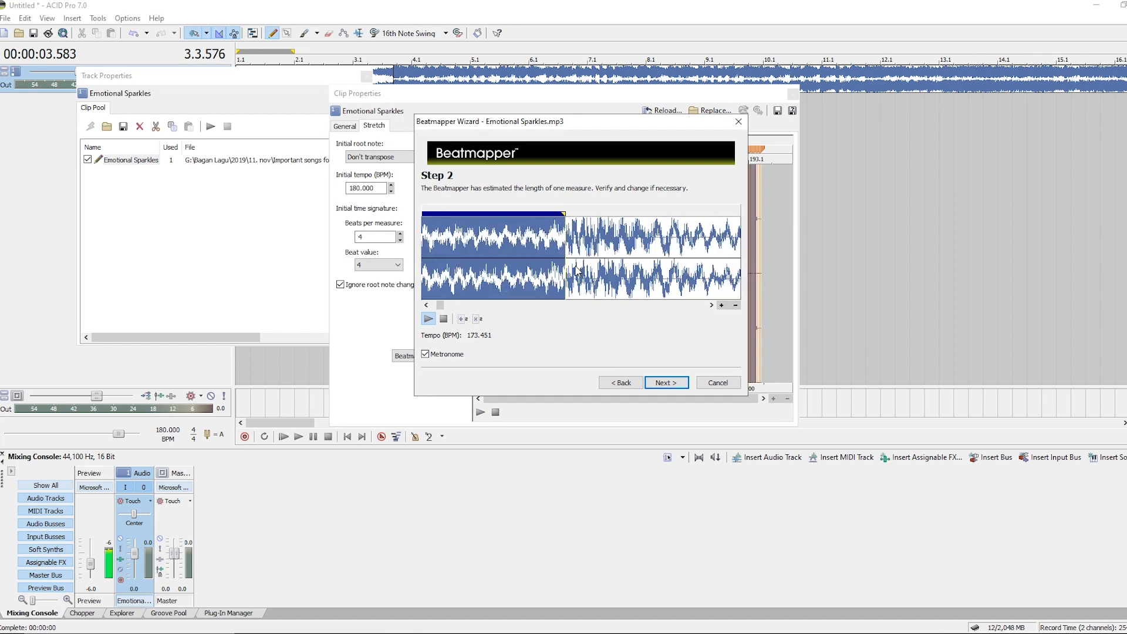
pyautogui.scroll(2, 569, 269)
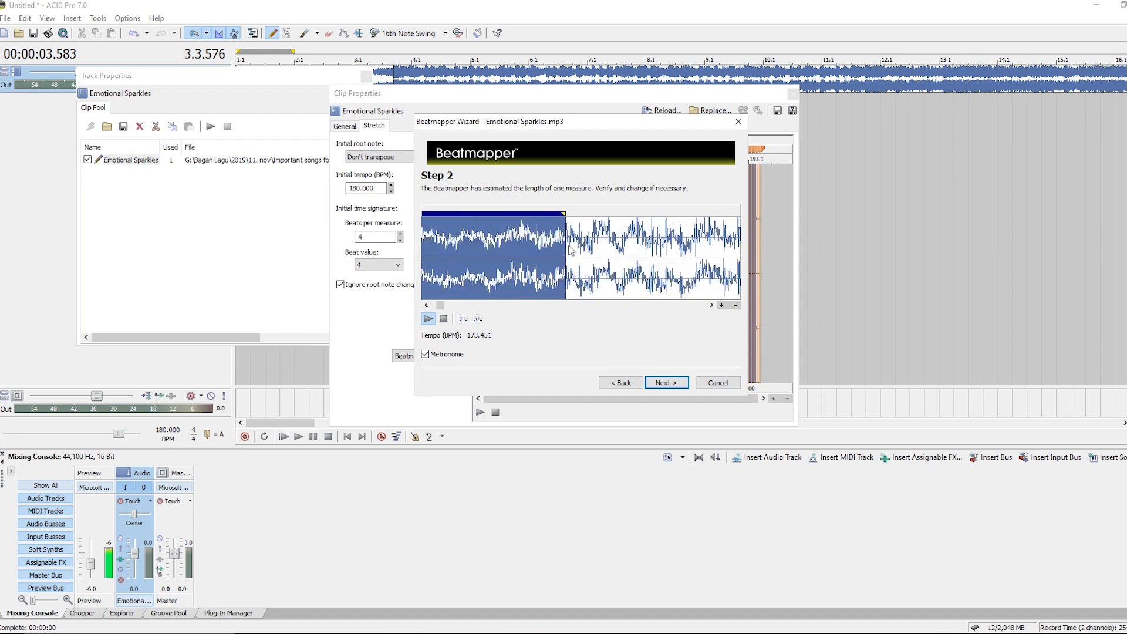
pyautogui.scroll(-4, 579, 259)
pyautogui.press('space')
pyautogui.scroll(-2, 611, 271)
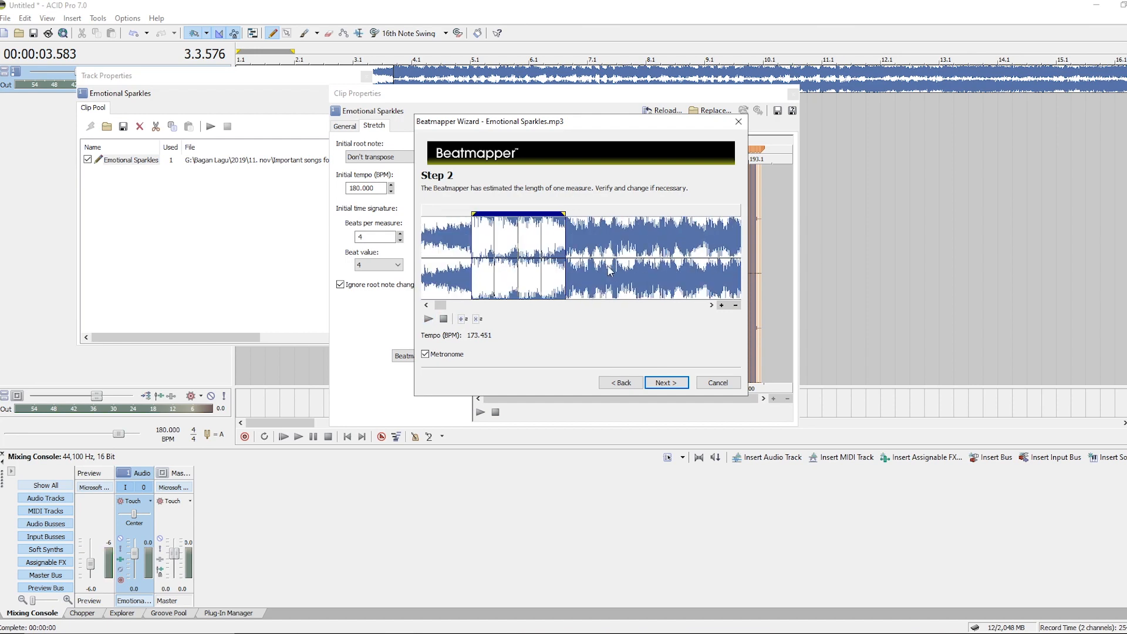
pyautogui.click(665, 383)
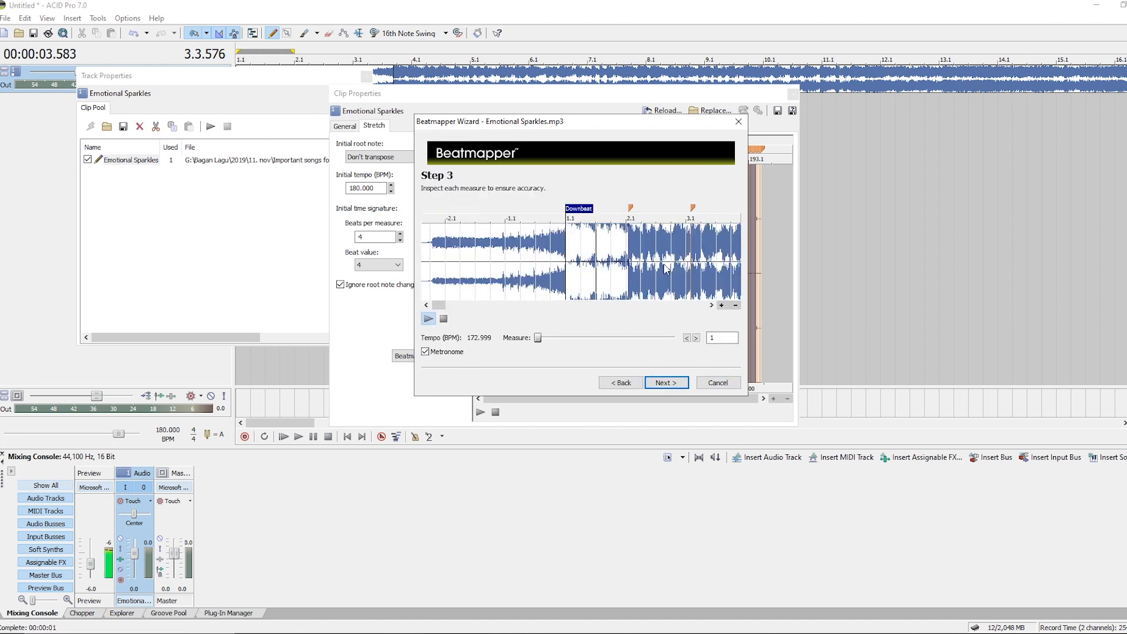
# Inspect the song's measures in the third step by playing from several points and zooming the waveform.
pyautogui.click(667, 271)
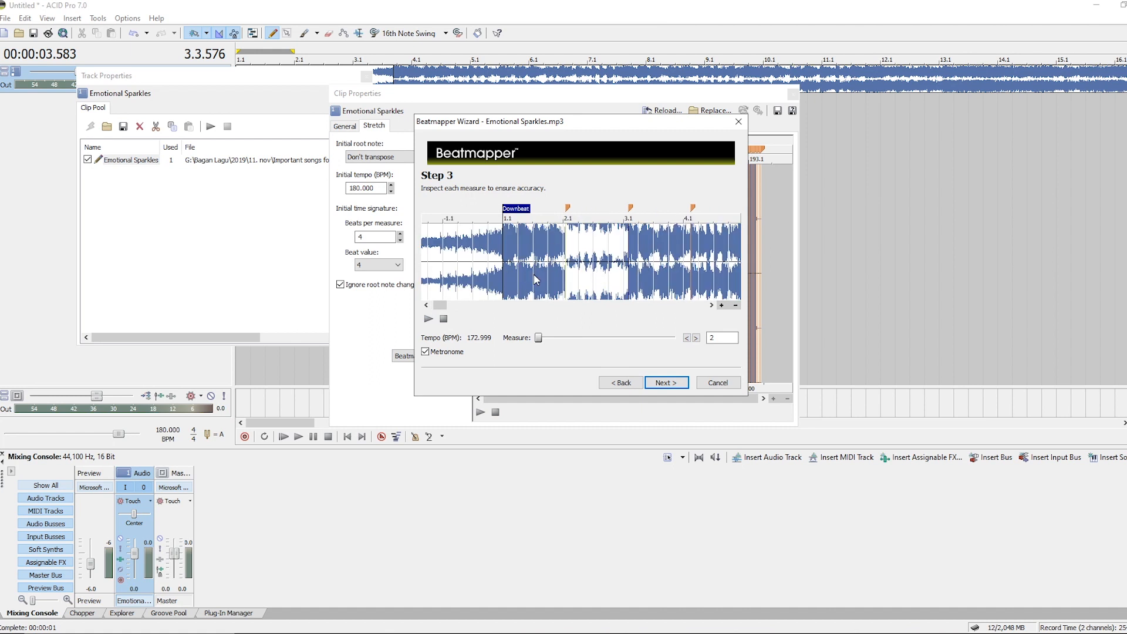
pyautogui.click(526, 273)
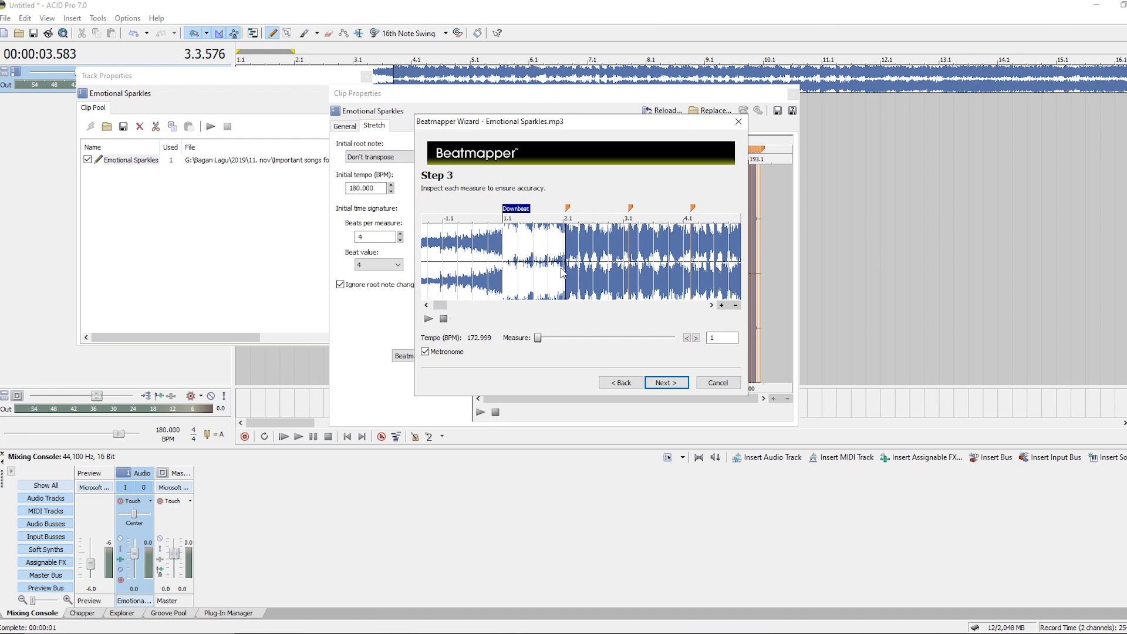
pyautogui.click(612, 270)
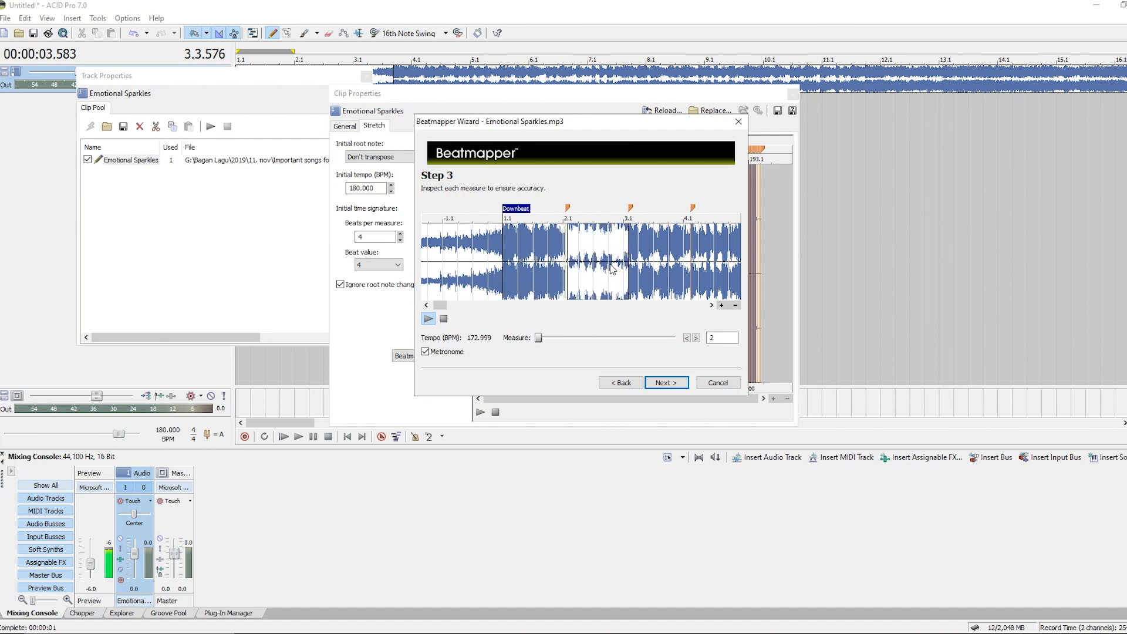
pyautogui.click(656, 265)
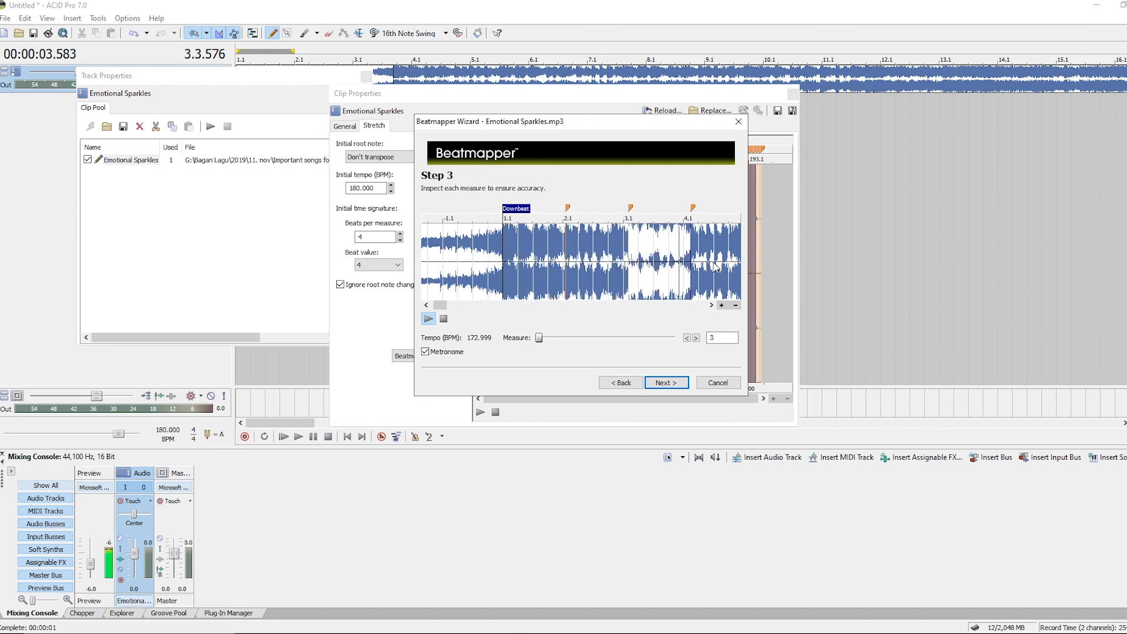
pyautogui.click(714, 268)
pyautogui.scroll(4, 699, 270)
pyautogui.scroll(-8, 664, 272)
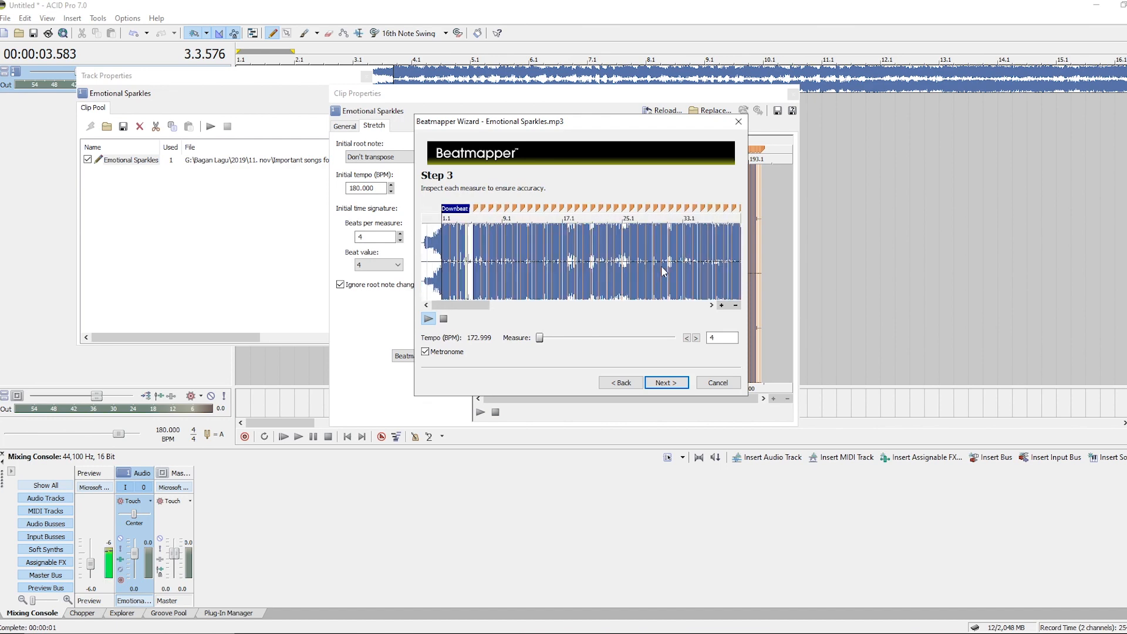
pyautogui.scroll(-4, 533, 273)
pyautogui.scroll(6, 570, 269)
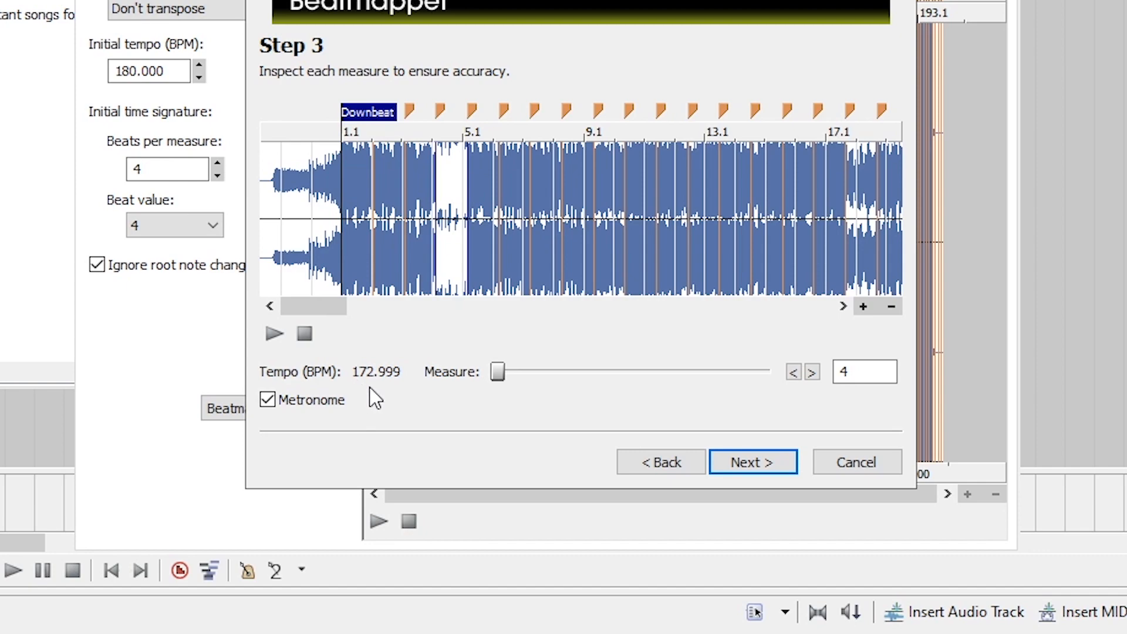
pyautogui.scroll(-3, 663, 198)
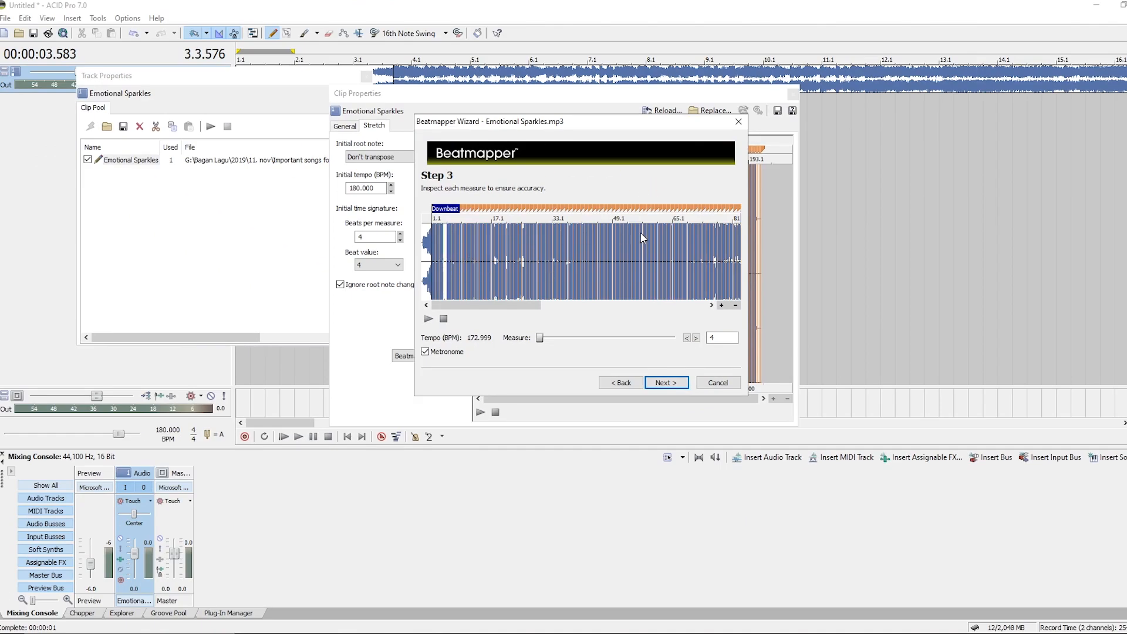
# Examine the measures around 97 and 178 by zooming the waveform and playing from them with the metronome.
pyautogui.scroll(-2, 643, 238)
pyautogui.click(569, 262)
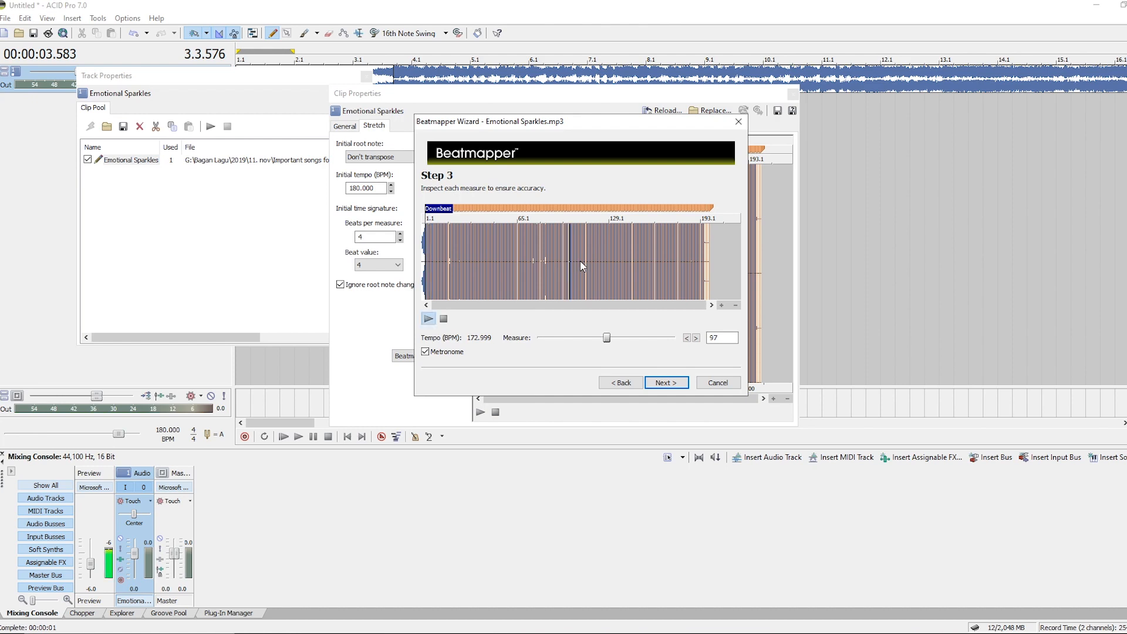
pyautogui.scroll(5, 581, 260)
pyautogui.scroll(6, 585, 264)
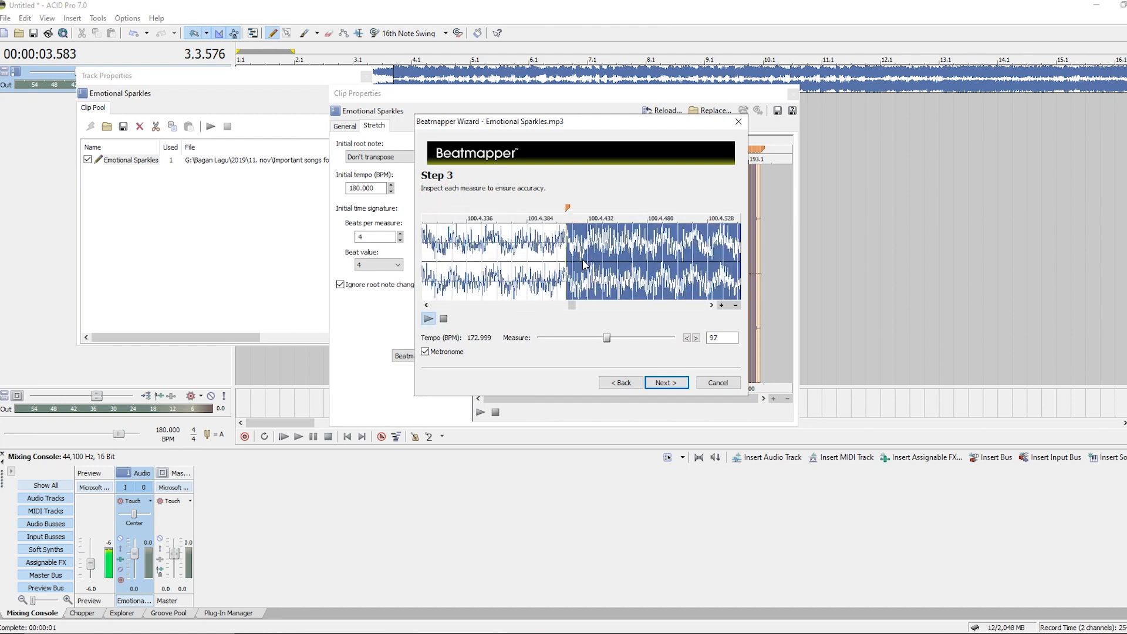
pyautogui.scroll(-8, 571, 263)
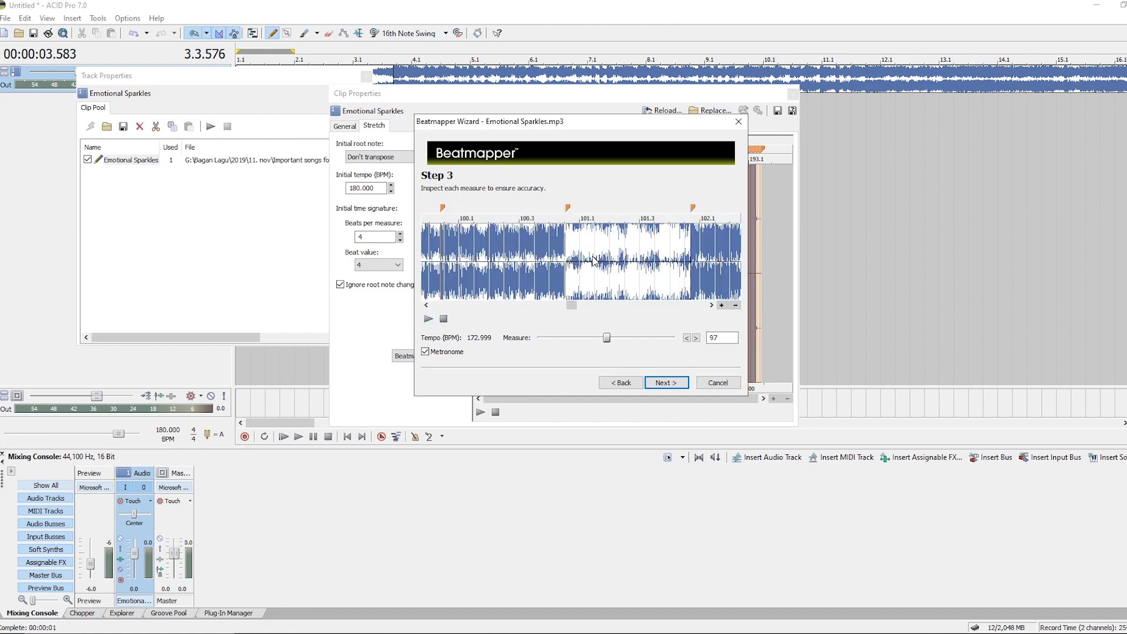
pyautogui.scroll(-3, 571, 267)
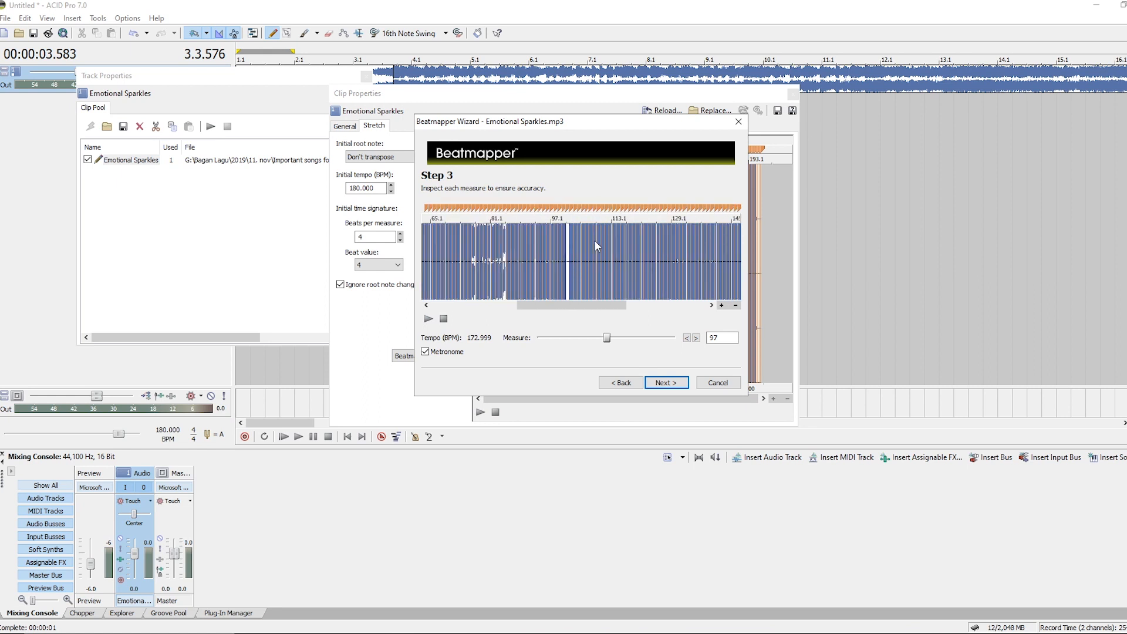
pyautogui.click(689, 262)
pyautogui.scroll(7, 657, 266)
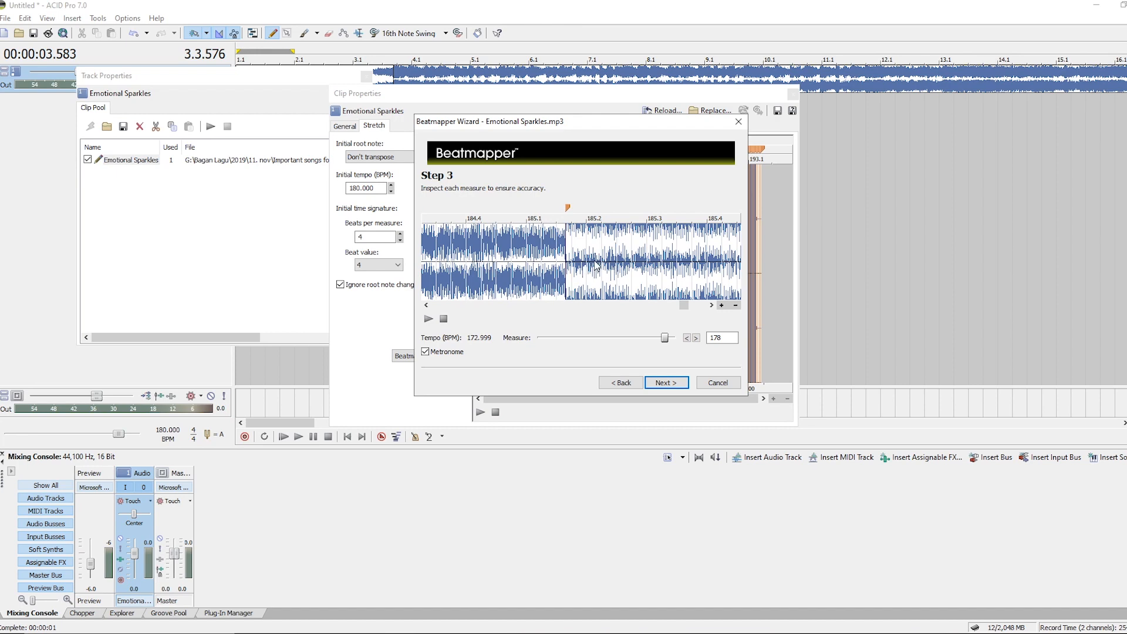
pyautogui.scroll(-3, 596, 265)
pyautogui.press('space')
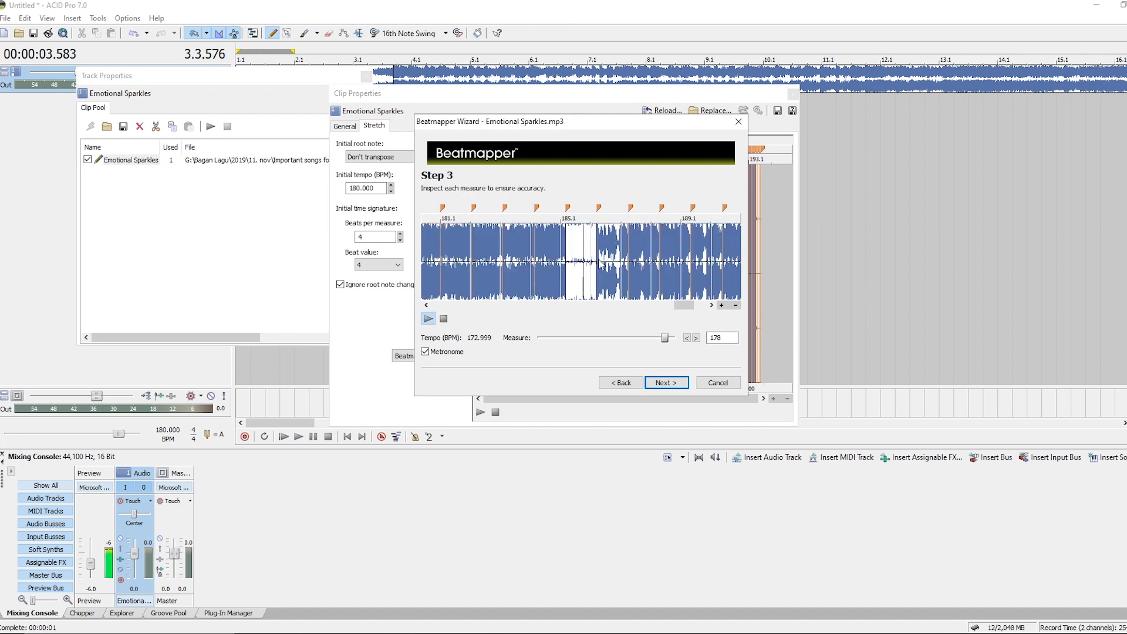
pyautogui.scroll(-2, 602, 264)
pyautogui.click(656, 264)
# Zoom into the downbeat of measure 184 and move its marker slightly earlier onto the transient.
pyautogui.scroll(4, 656, 263)
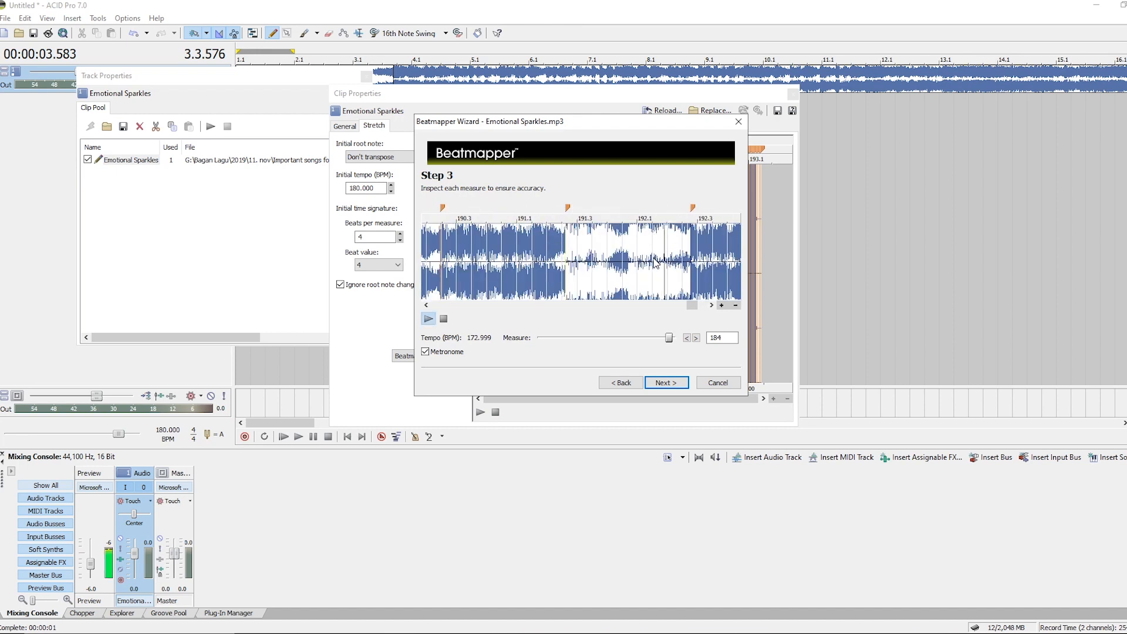
pyautogui.scroll(6, 587, 268)
pyautogui.press('space')
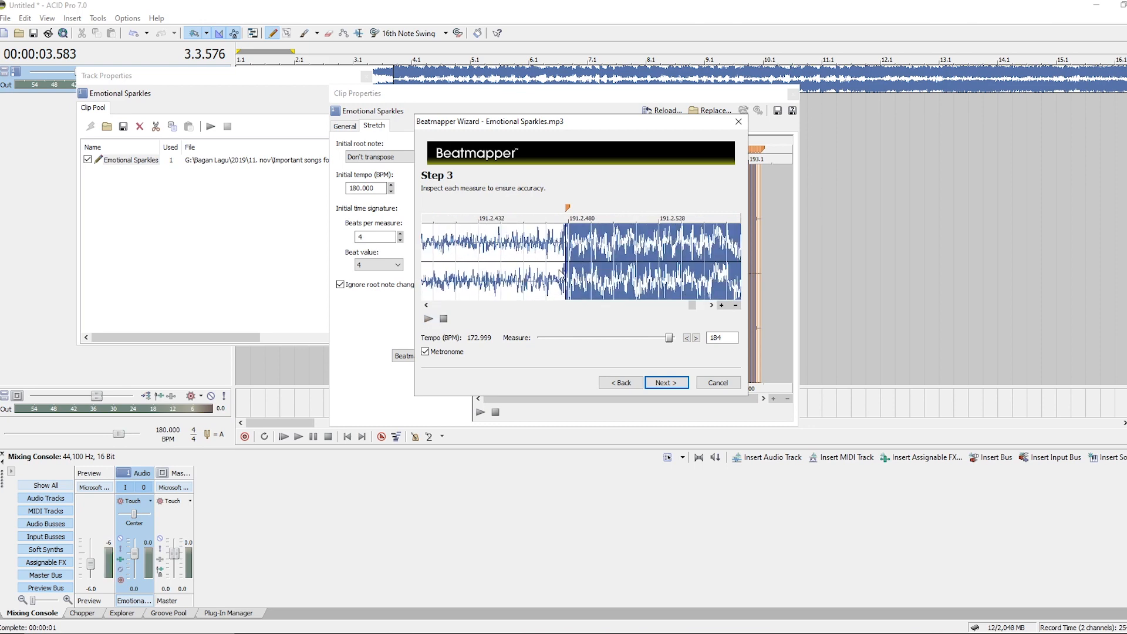
pyautogui.scroll(2, 584, 266)
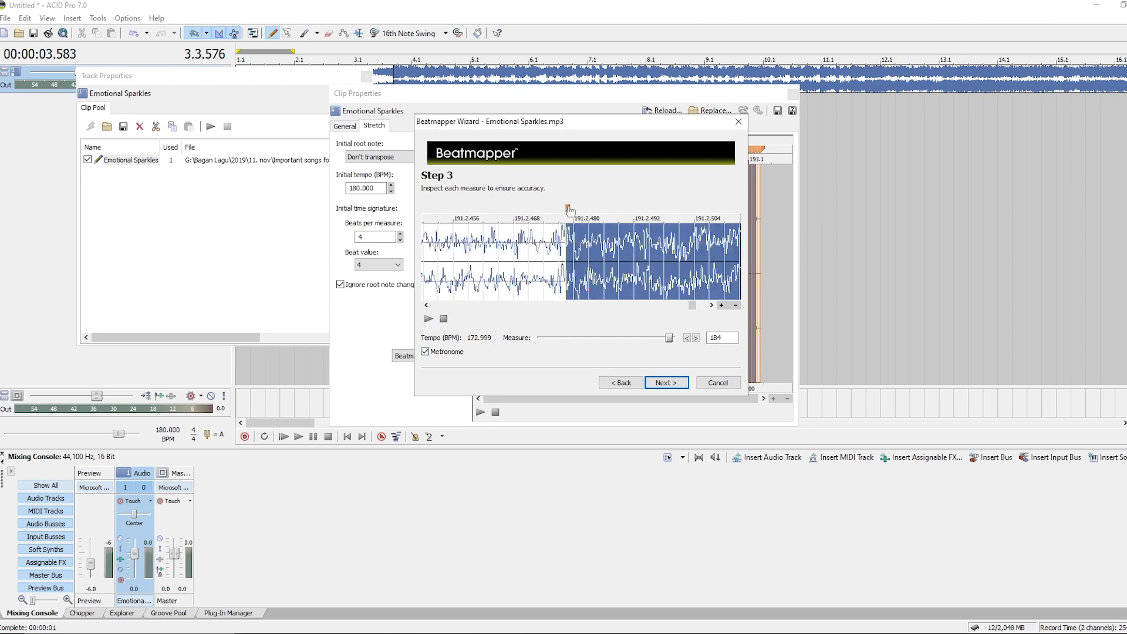
pyautogui.moveTo(570, 210); pyautogui.dragTo(554, 213)
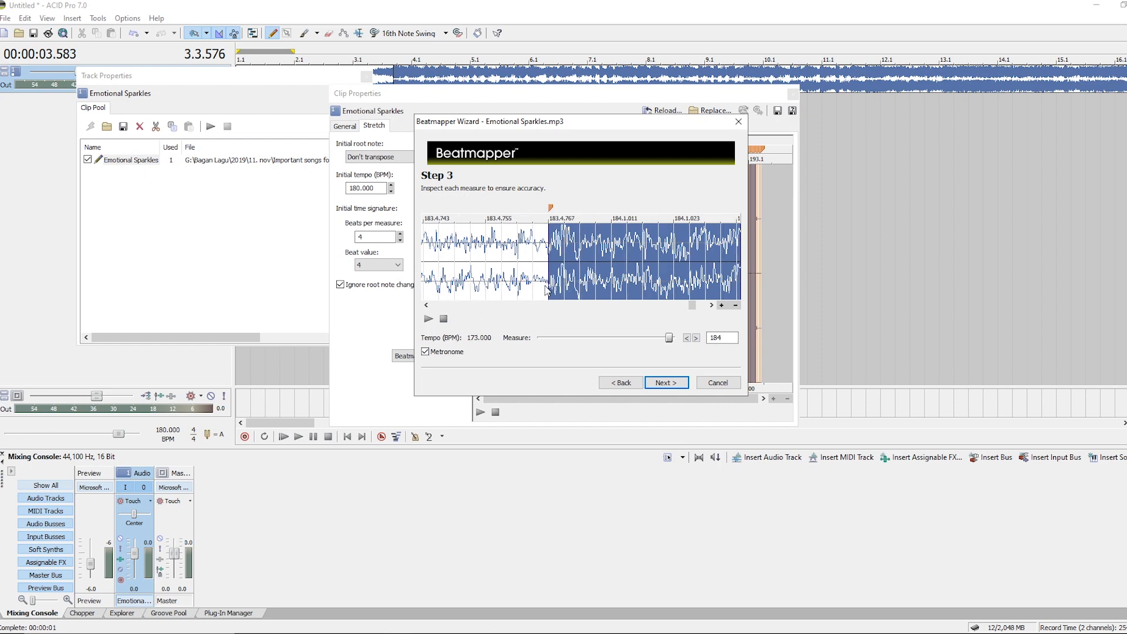
pyautogui.press('space')
pyautogui.scroll(-10, 588, 261)
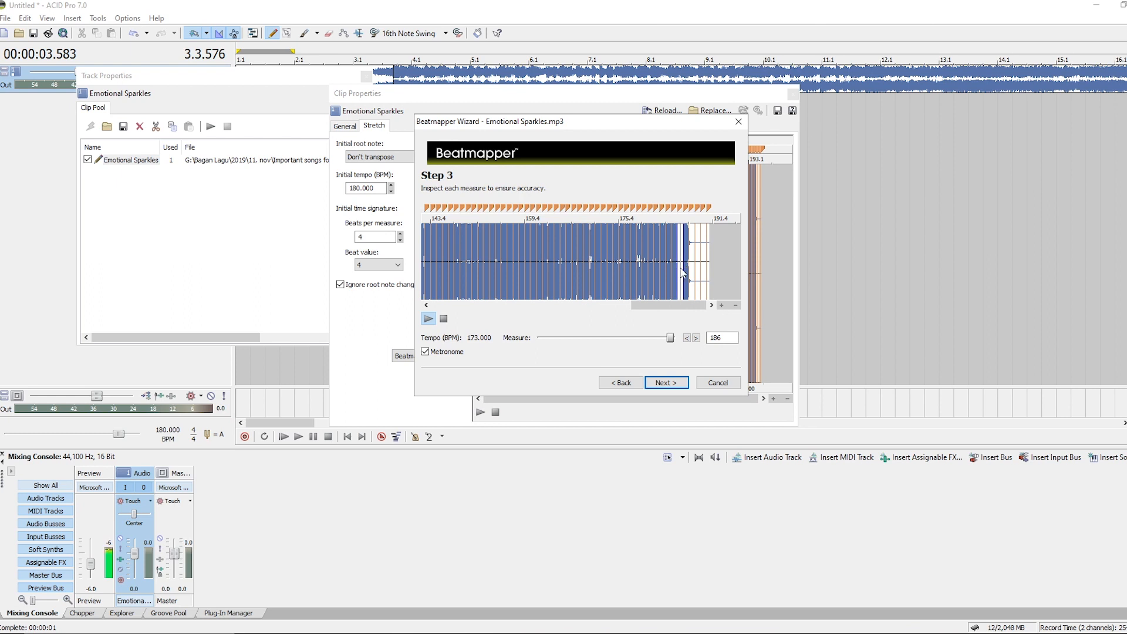
# Finish the Beatmapper wizard with its default options and close the clip and track properties windows.
pyautogui.click(682, 384)
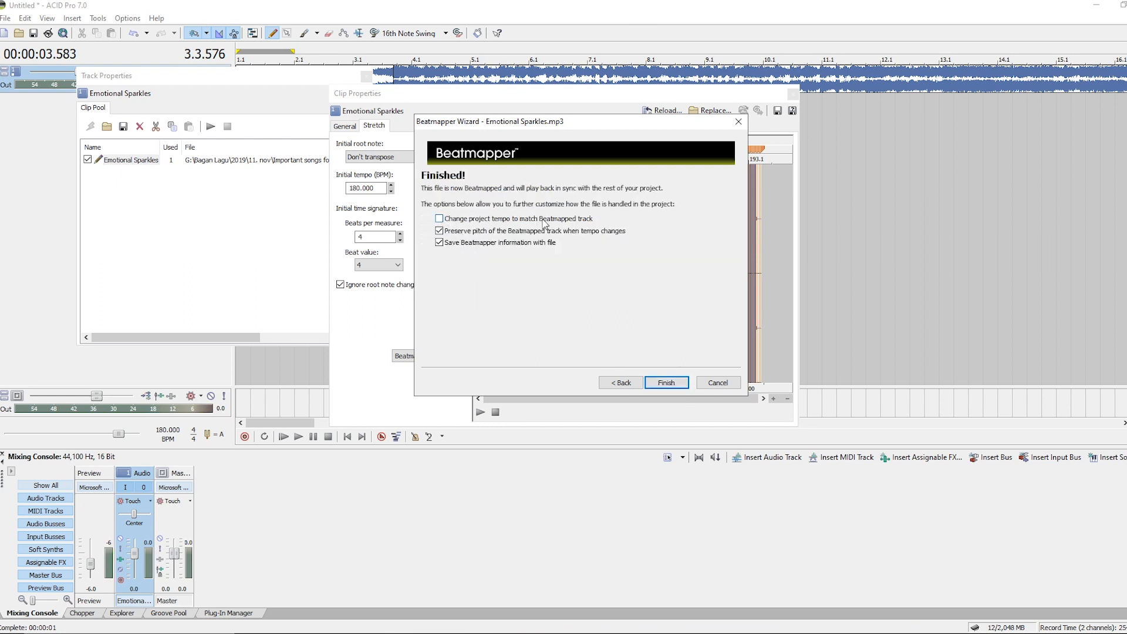
pyautogui.click(666, 384)
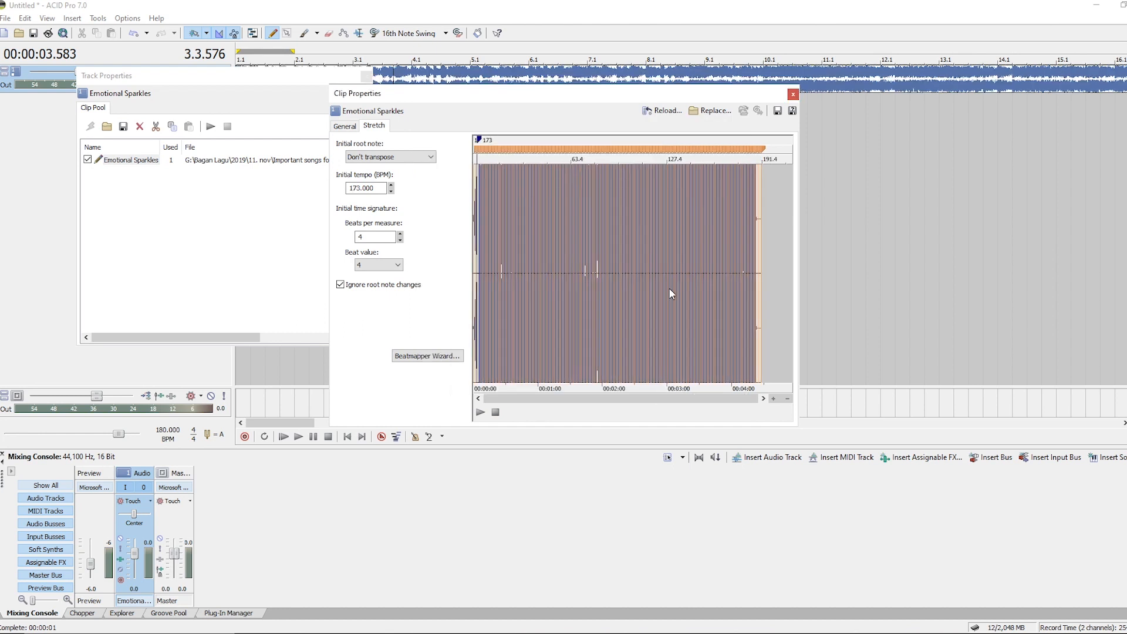
pyautogui.click(794, 94)
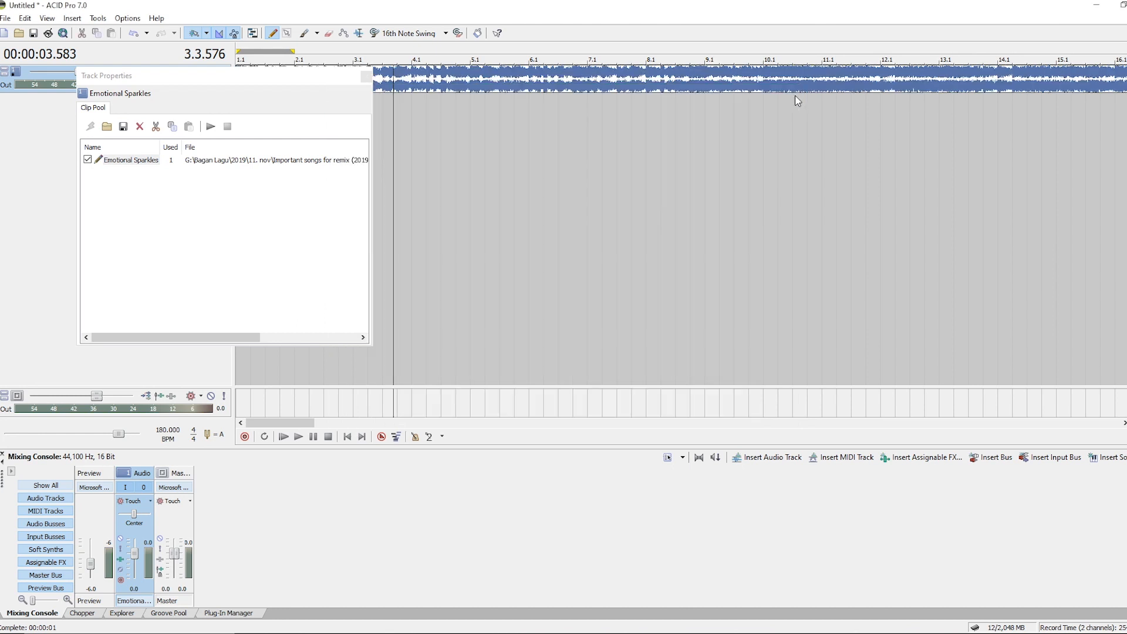
pyautogui.click(366, 77)
# Play the project from the start to hear the beatmapped track against the grid.
pyautogui.click(348, 437)
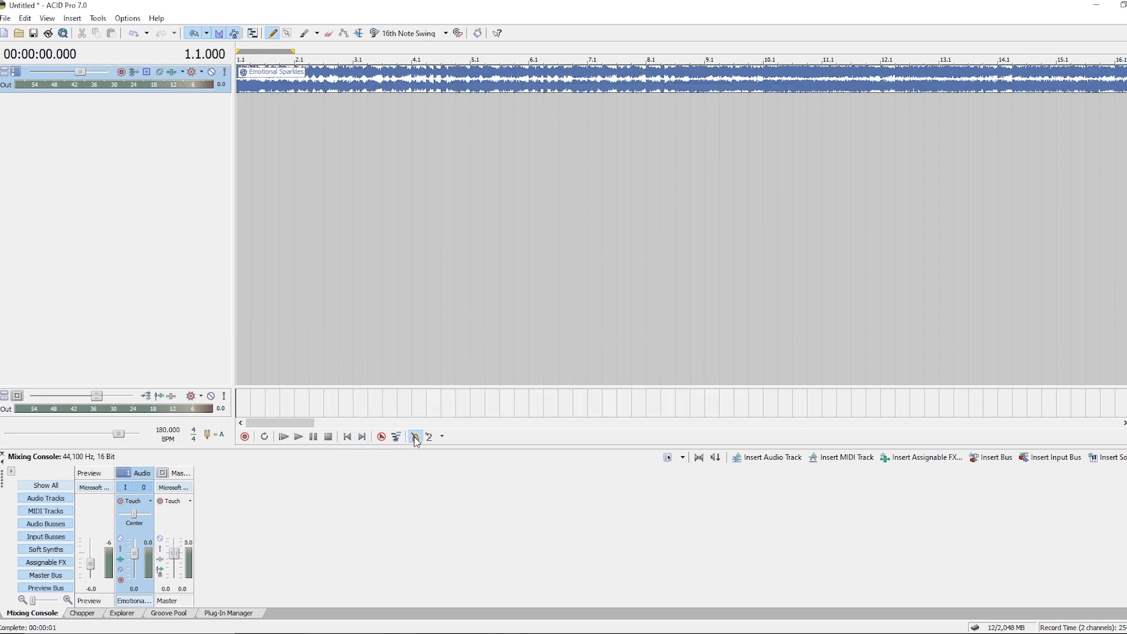
pyautogui.click(299, 437)
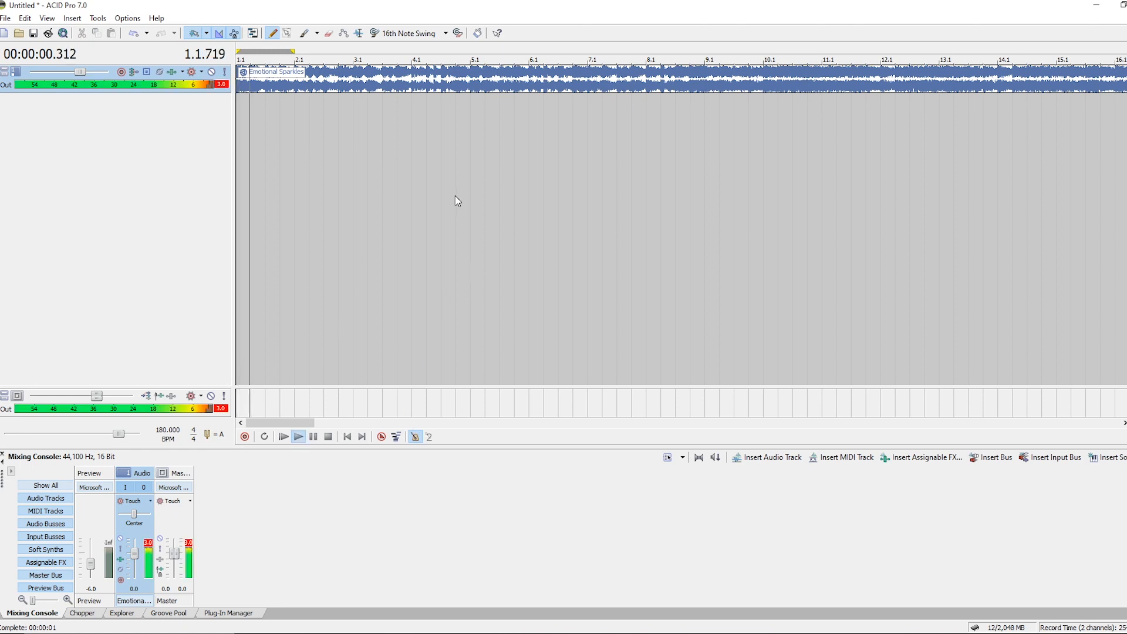
pyautogui.scroll(-8, 454, 210)
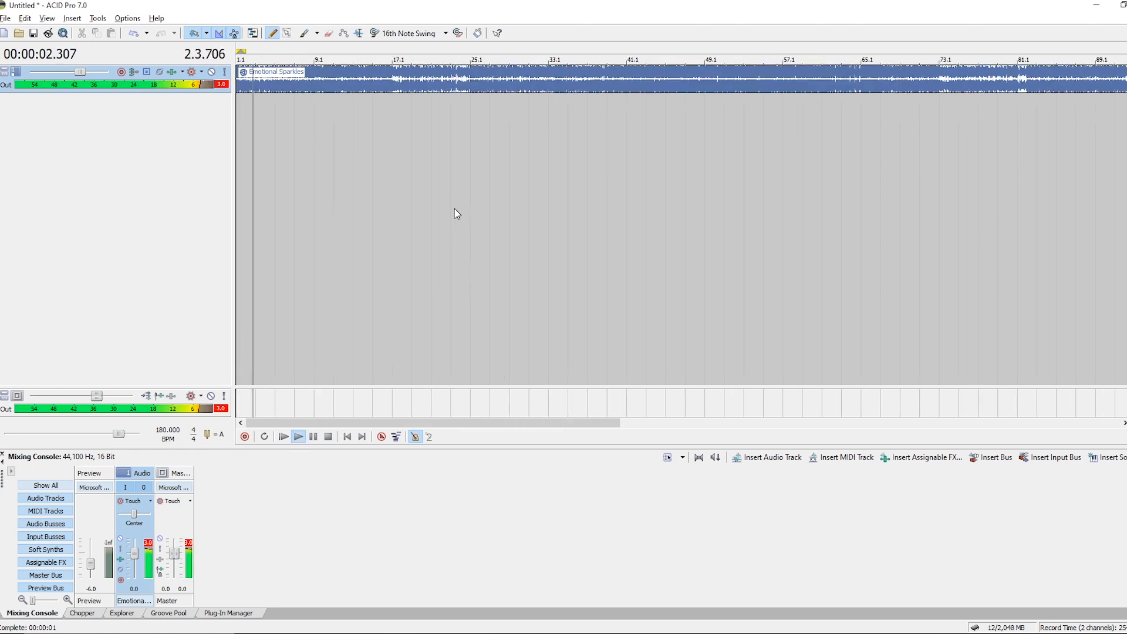
# Lower the Emotional Sparkles track's volume to -5.0 dB.
pyautogui.press('alt')
pyautogui.click(222, 85)
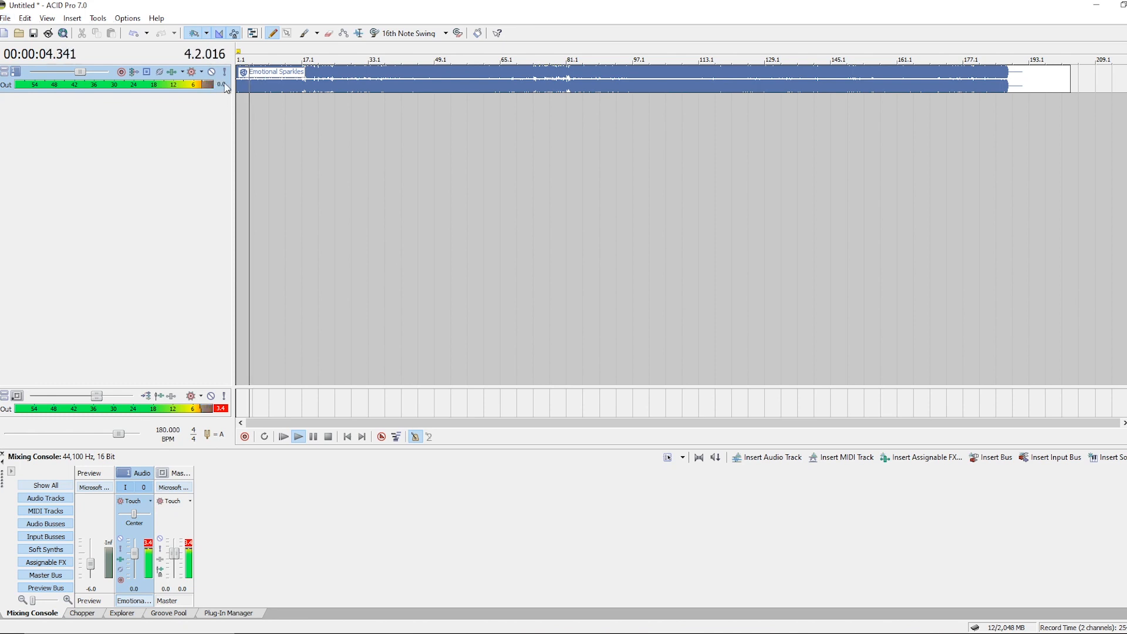
pyautogui.scroll(-4, 88, 72)
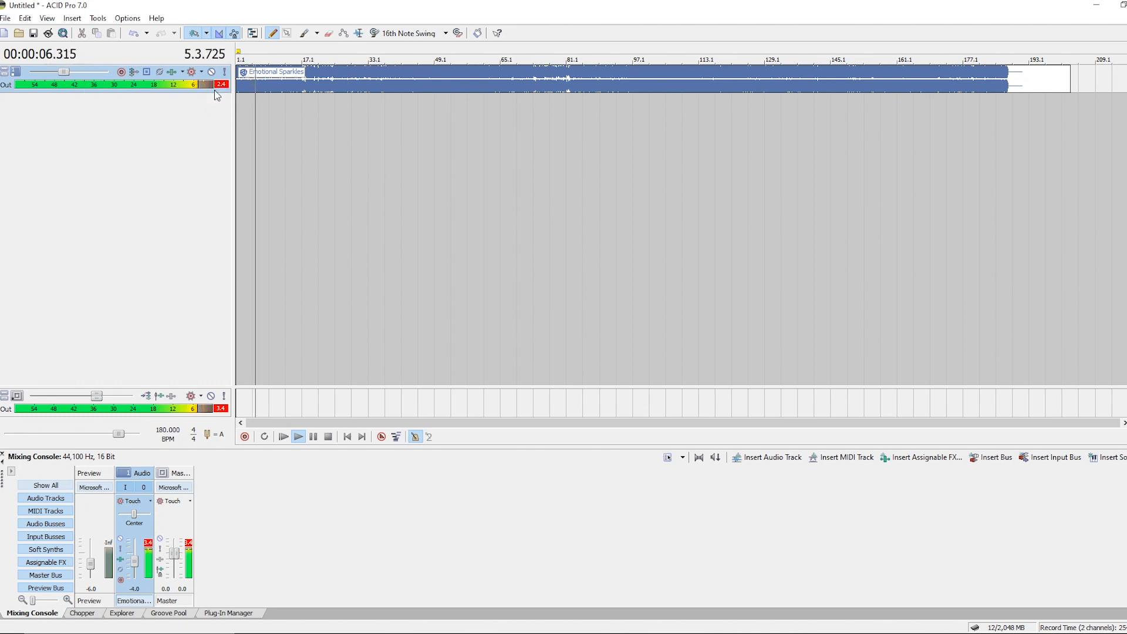
pyautogui.scroll(-3, 101, 74)
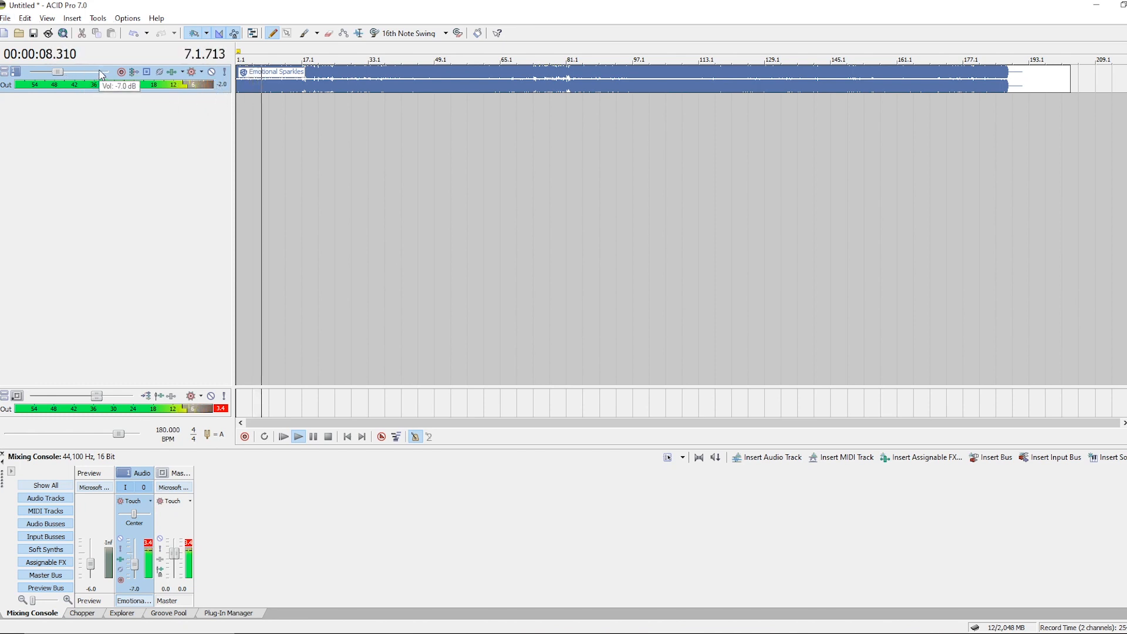
pyautogui.scroll(2, 103, 75)
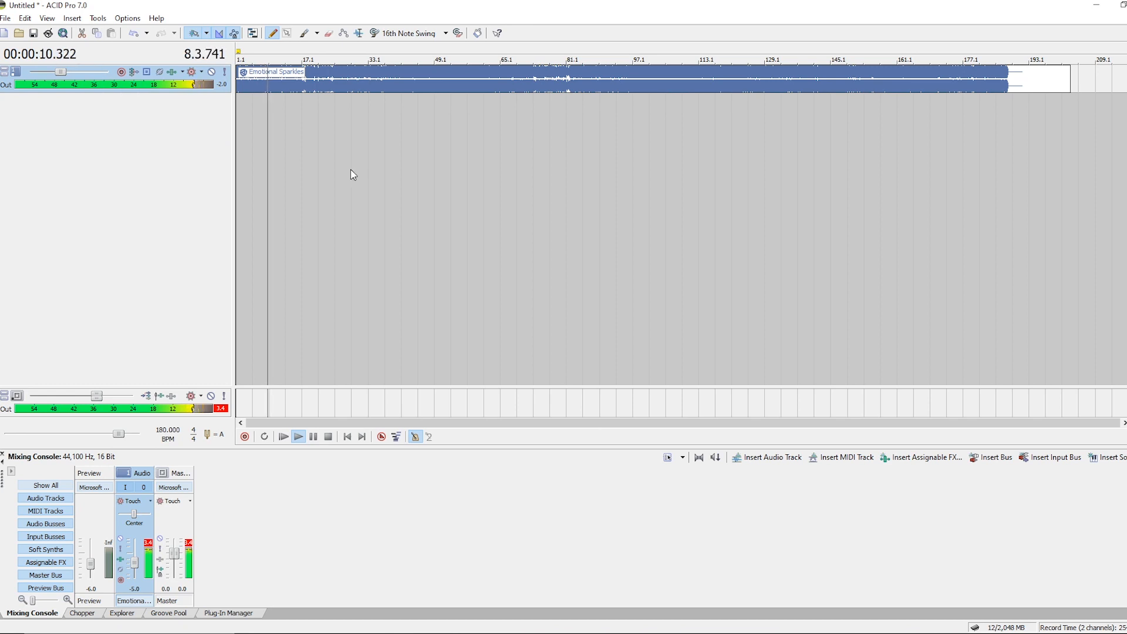
# Listen to the song near measure 165, then stop playback and return to the start.
pyautogui.scroll(3, 411, 182)
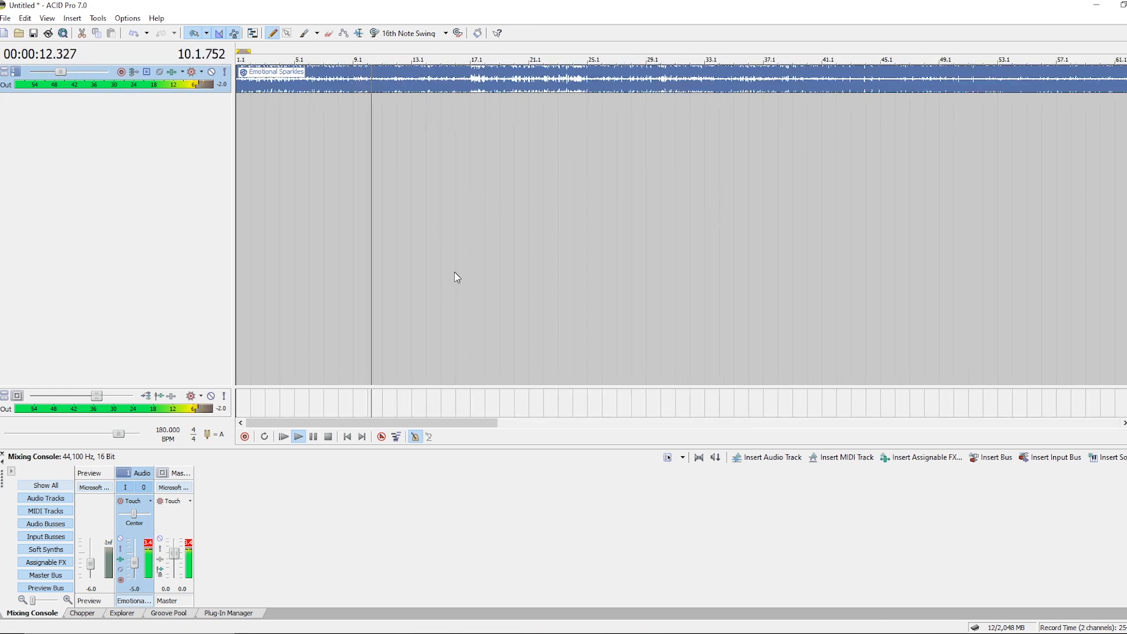
pyautogui.scroll(-2, 454, 275)
pyautogui.scroll(-2, 488, 288)
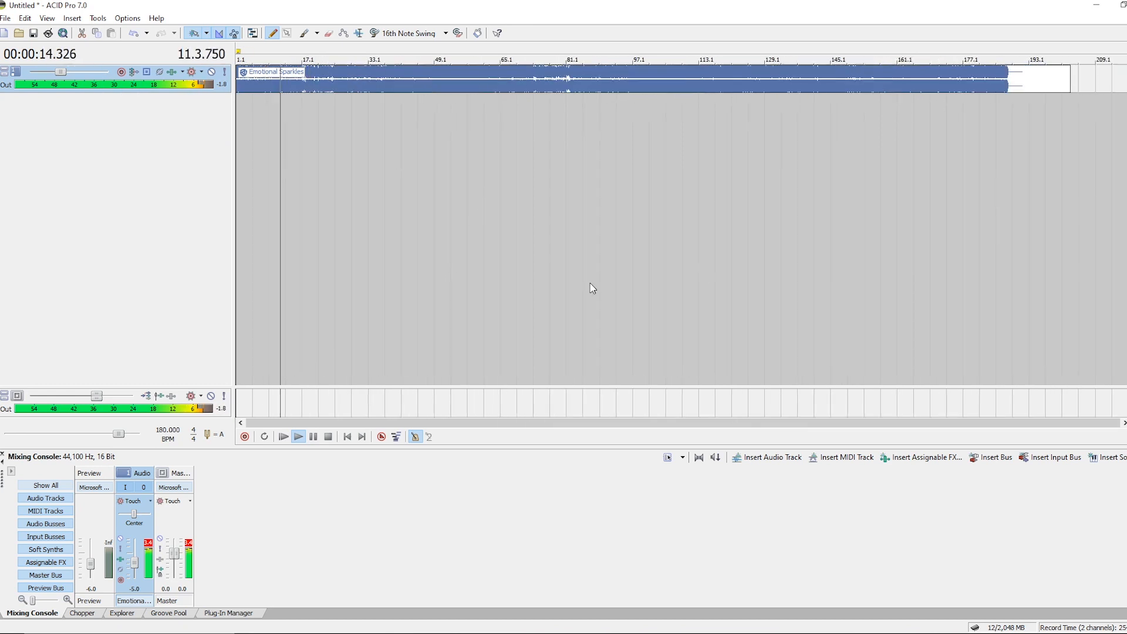
pyautogui.click(915, 230)
pyautogui.click(1082, 100)
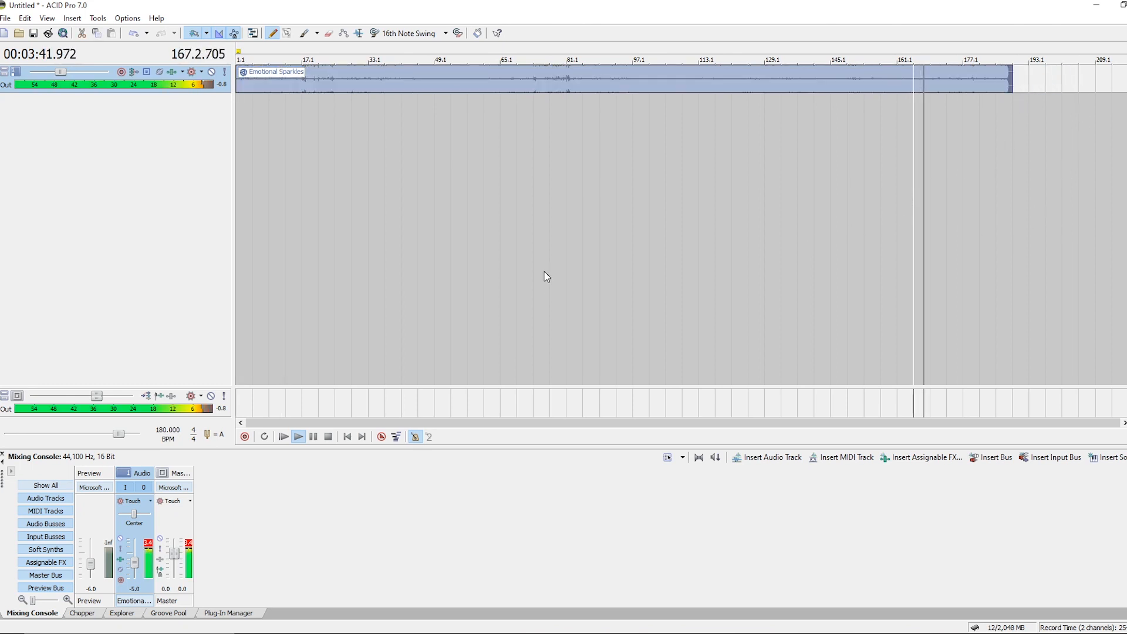
pyautogui.press('space')
pyautogui.click(347, 436)
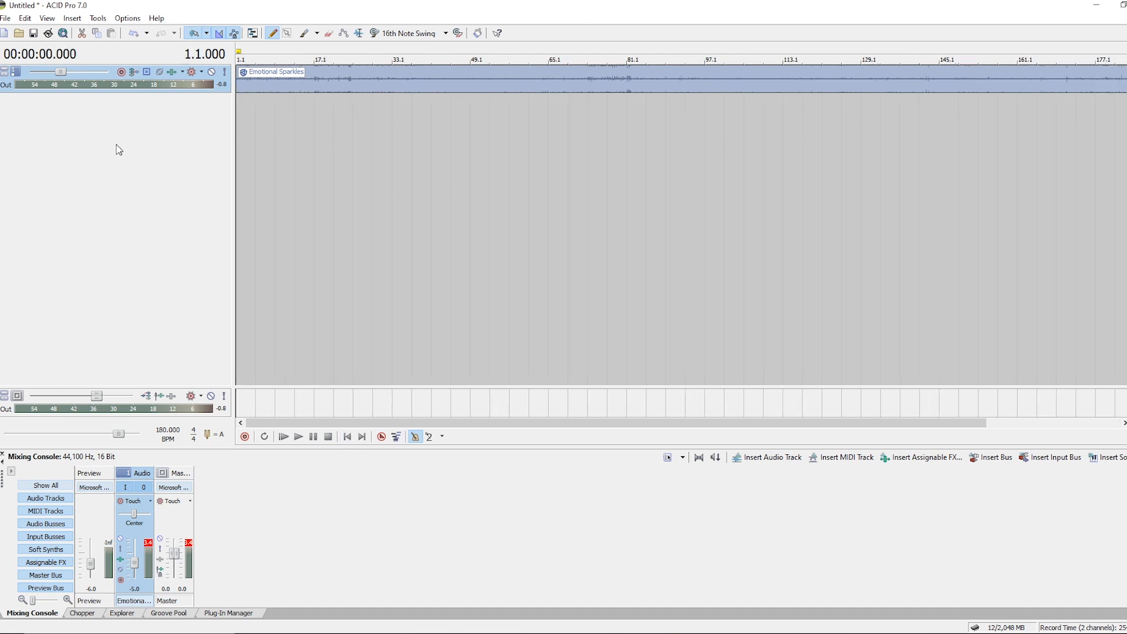
# Reopen the clip's Stretch properties to check its tempo, then close both property windows.
pyautogui.click(16, 72)
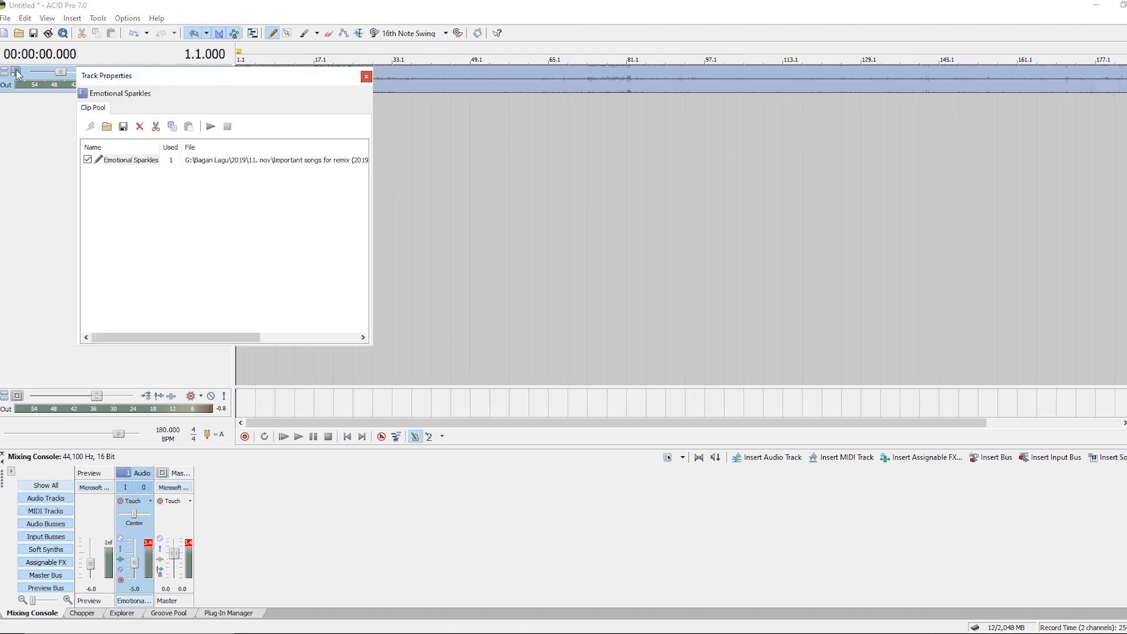
pyautogui.doubleClick(140, 162)
pyautogui.click(374, 126)
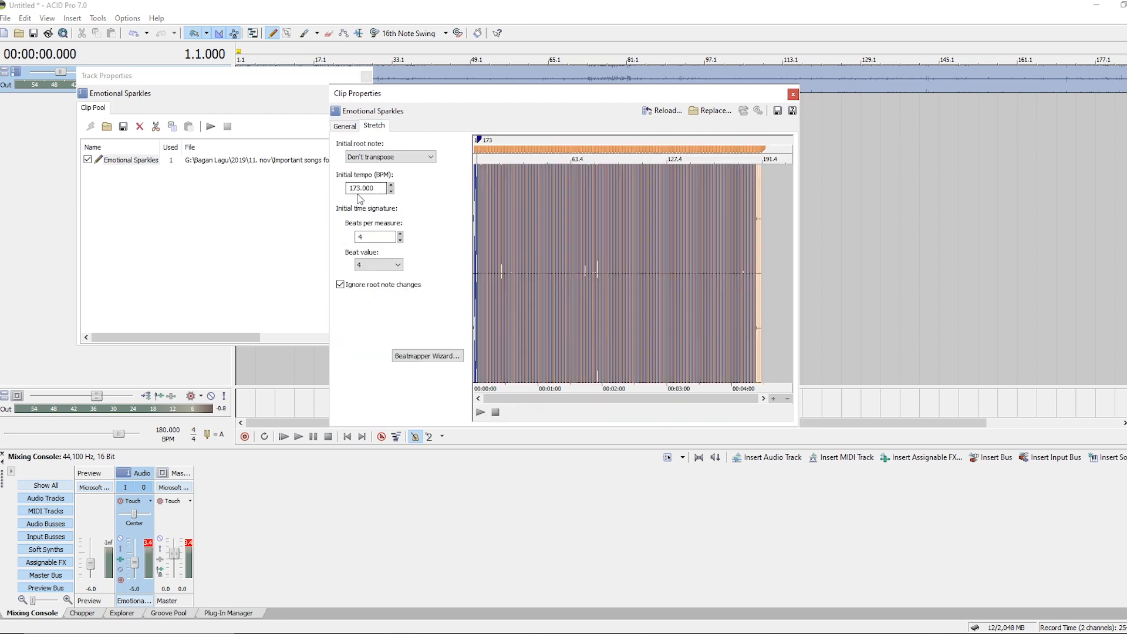
pyautogui.click(793, 94)
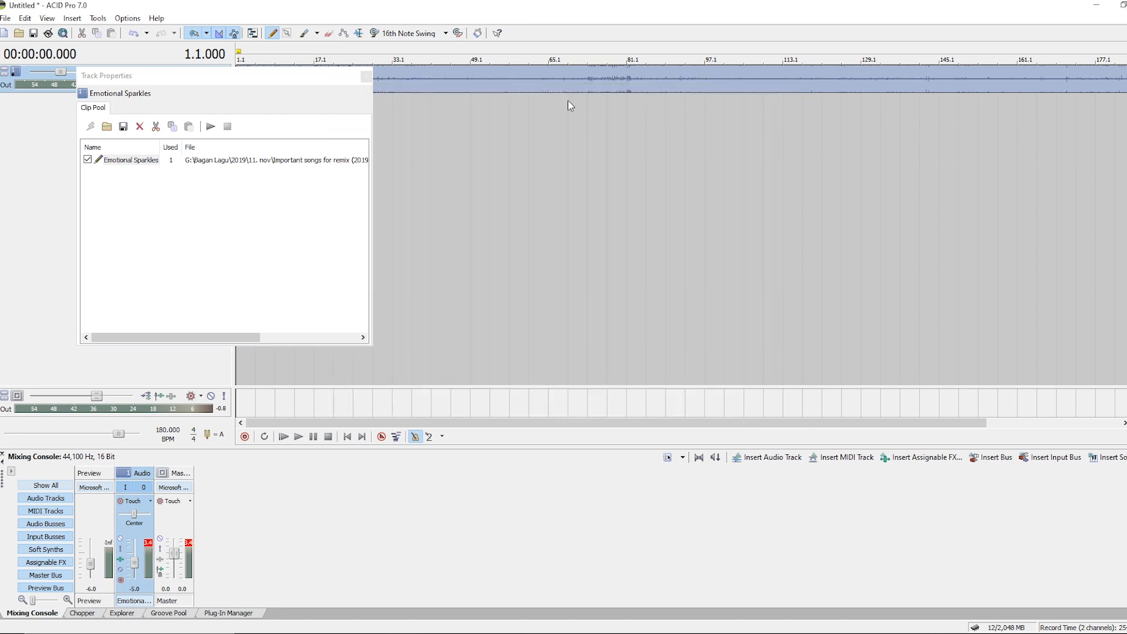
pyautogui.click(366, 76)
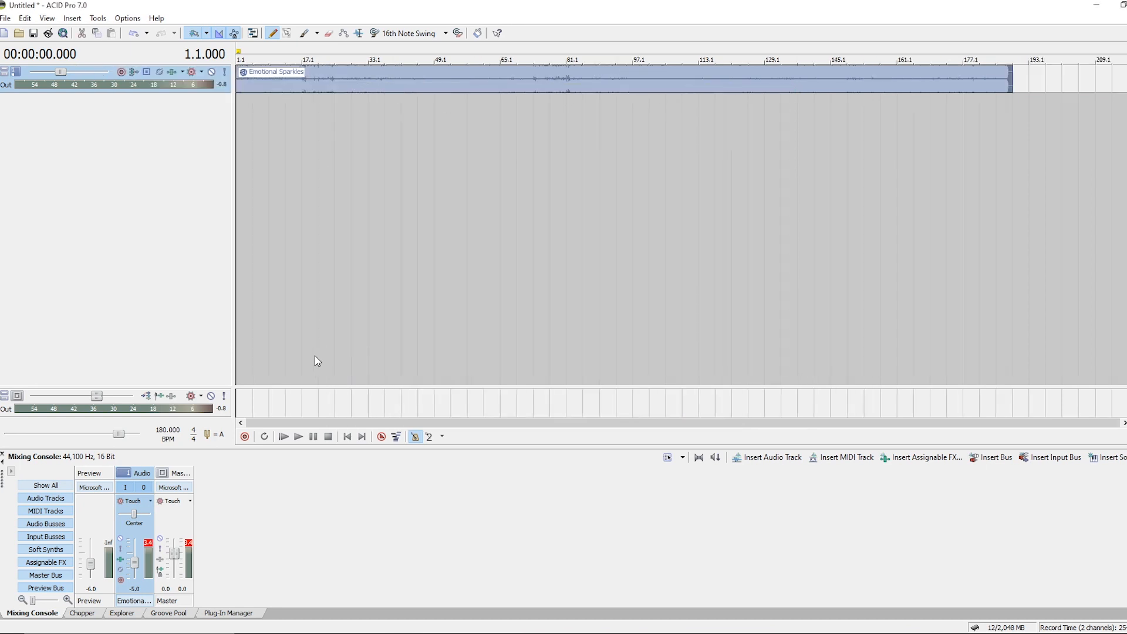